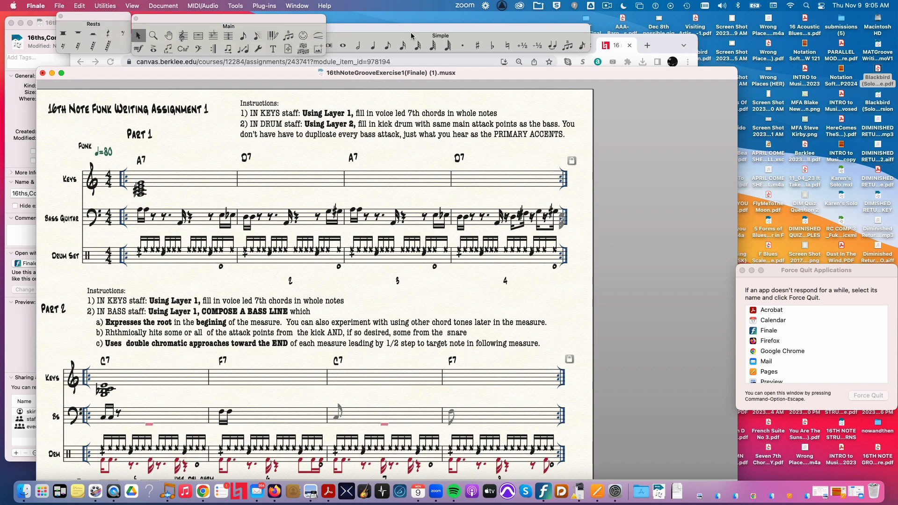
# Move the Simple Entry palette clear of the Main palette and review which tool palettes are enabled.
pyautogui.moveTo(406, 34); pyautogui.dragTo(415, 30)
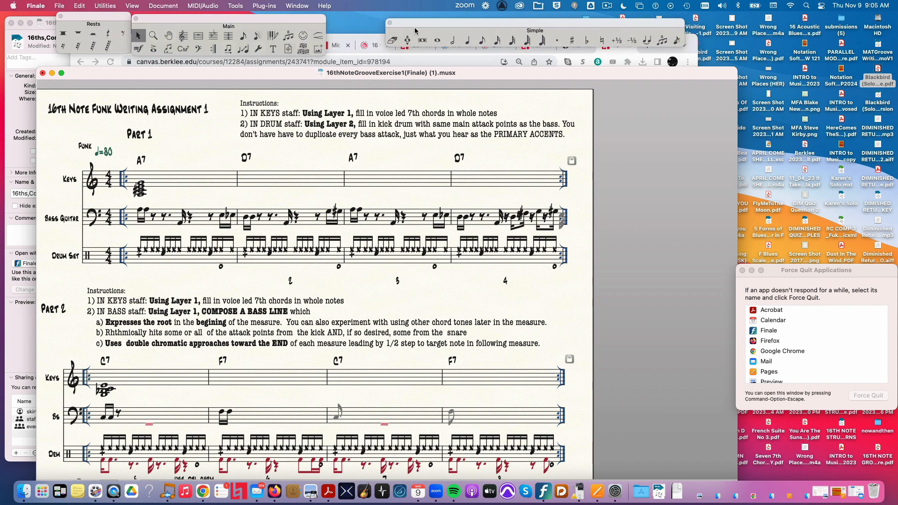
pyautogui.click(306, 6)
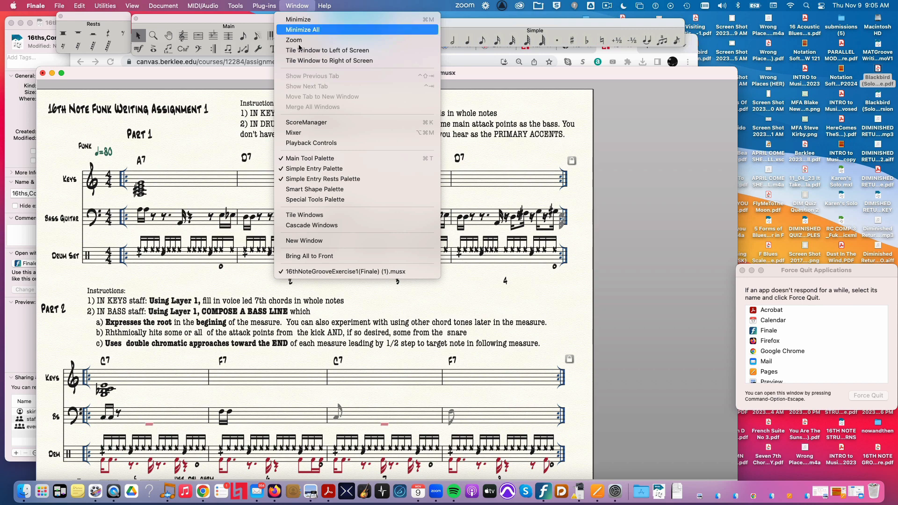
pyautogui.click(247, 265)
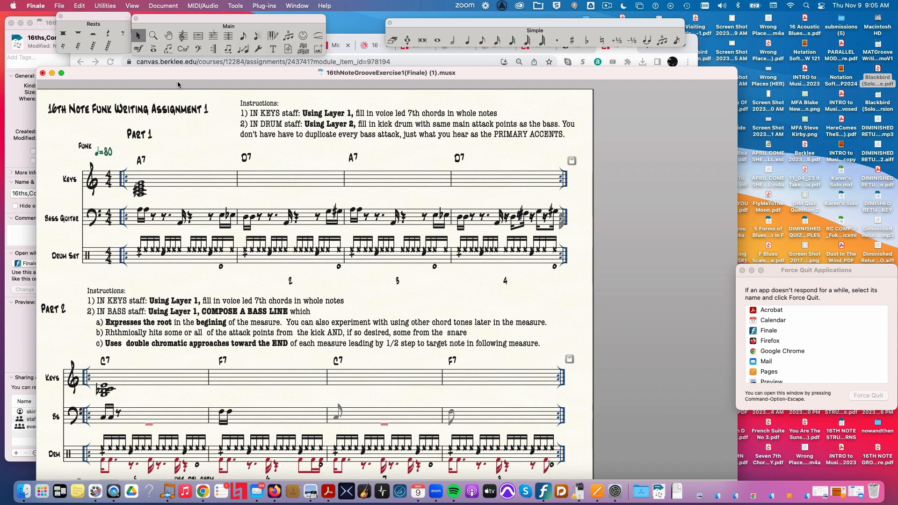
# Use the Articulation tool to move all plus and circle marks of the Part 1 Drum Set staff above the notes.
pyautogui.click(154, 49)
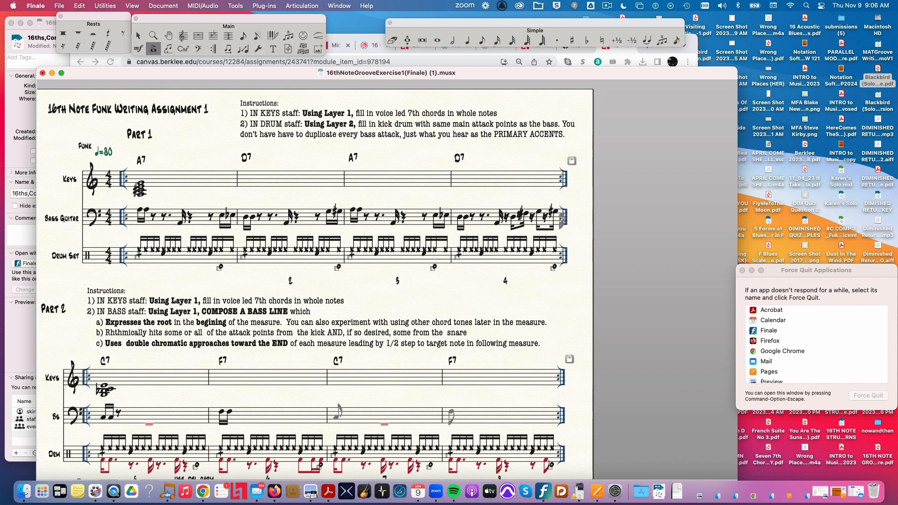
pyautogui.moveTo(124, 241); pyautogui.dragTo(578, 288)
pyautogui.moveTo(139, 260); pyautogui.dragTo(138, 236)
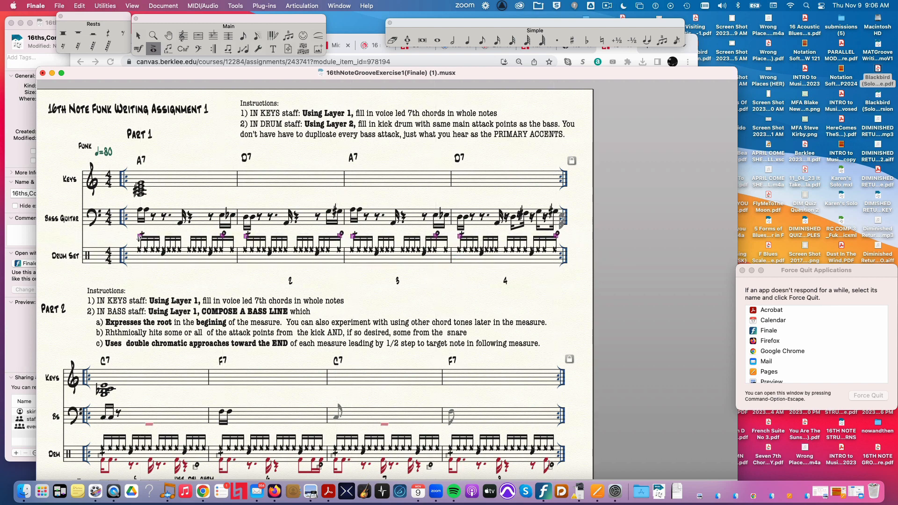
pyautogui.click(200, 275)
pyautogui.click(617, 445)
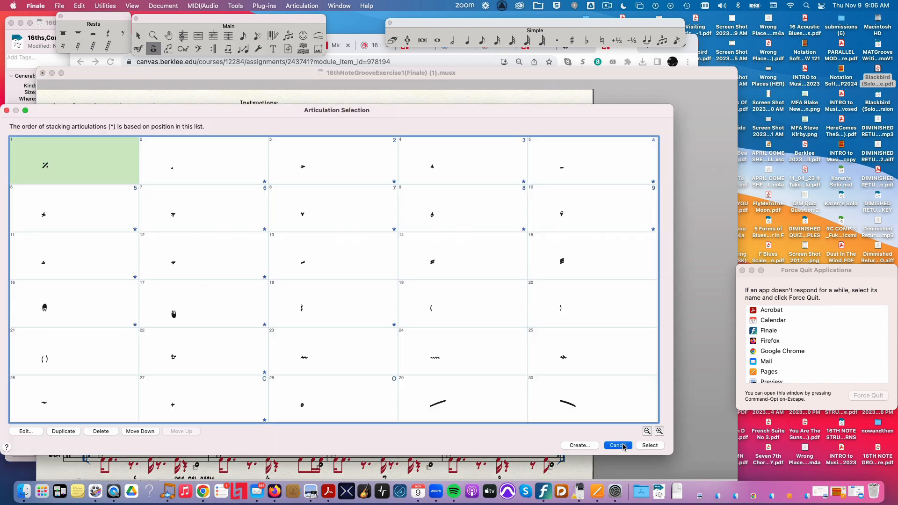
# Align the Part 1 plus and circle marks with their notes and place the Part 2 drum marks above the staff too.
pyautogui.moveTo(224, 234); pyautogui.dragTo(231, 234)
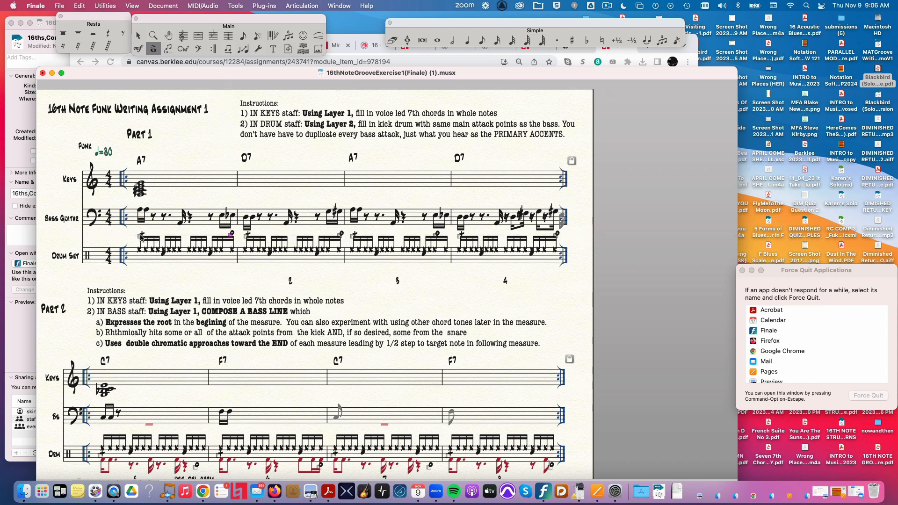
pyautogui.moveTo(141, 236); pyautogui.dragTo(140, 236)
pyautogui.scroll(-3, 133, 233)
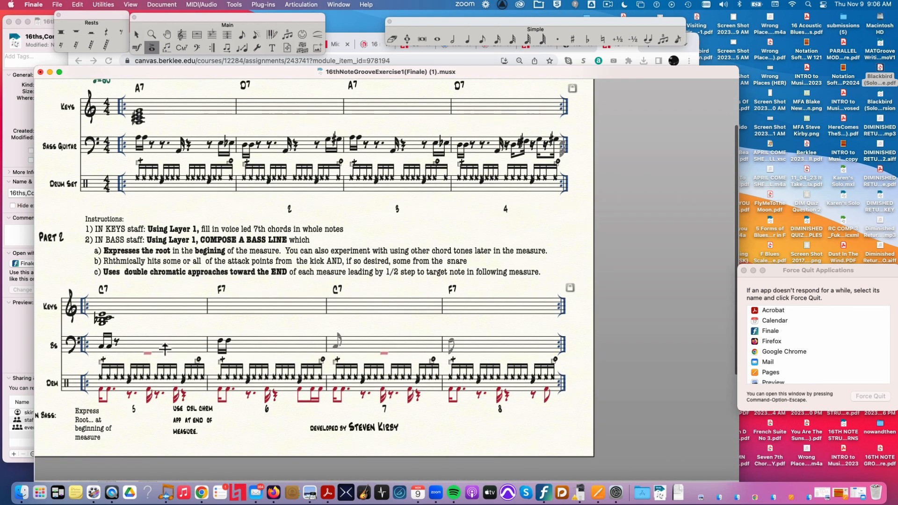
pyautogui.scroll(3, 171, 286)
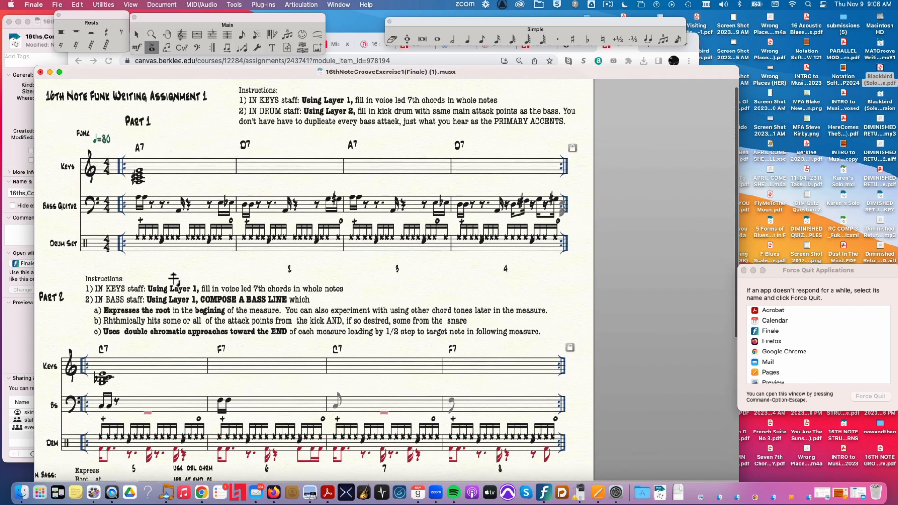
pyautogui.click(174, 277)
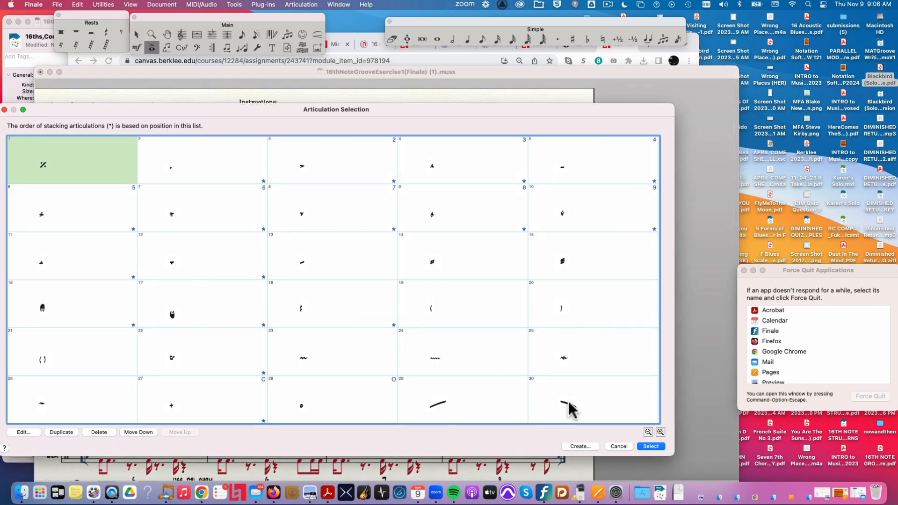
pyautogui.click(622, 446)
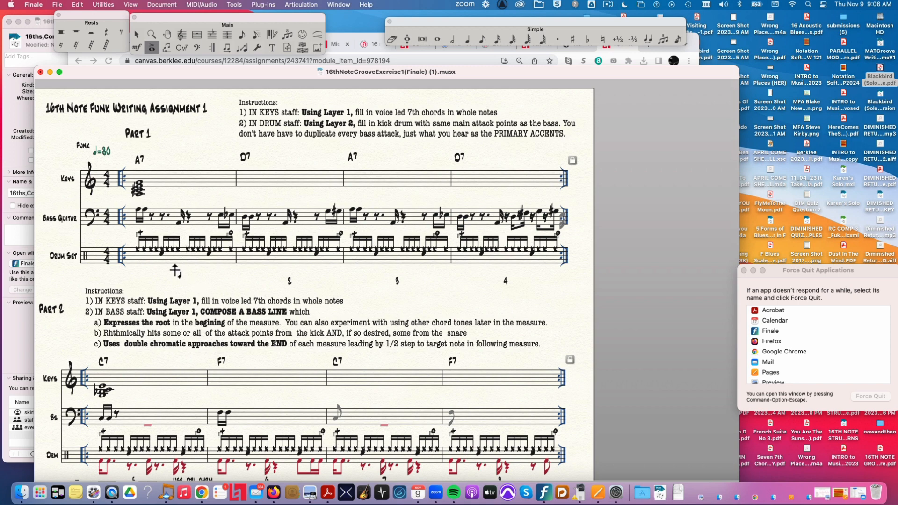
pyautogui.scroll(-1, 176, 280)
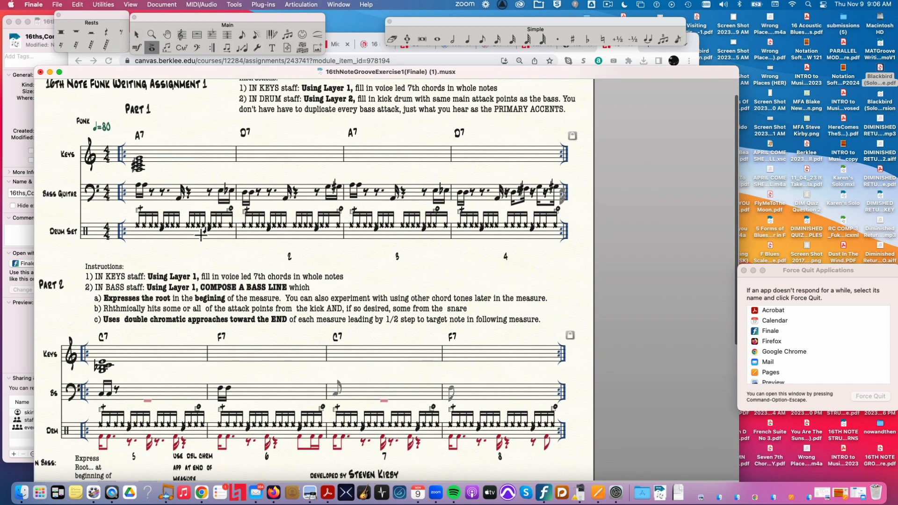
pyautogui.scroll(-5, 195, 257)
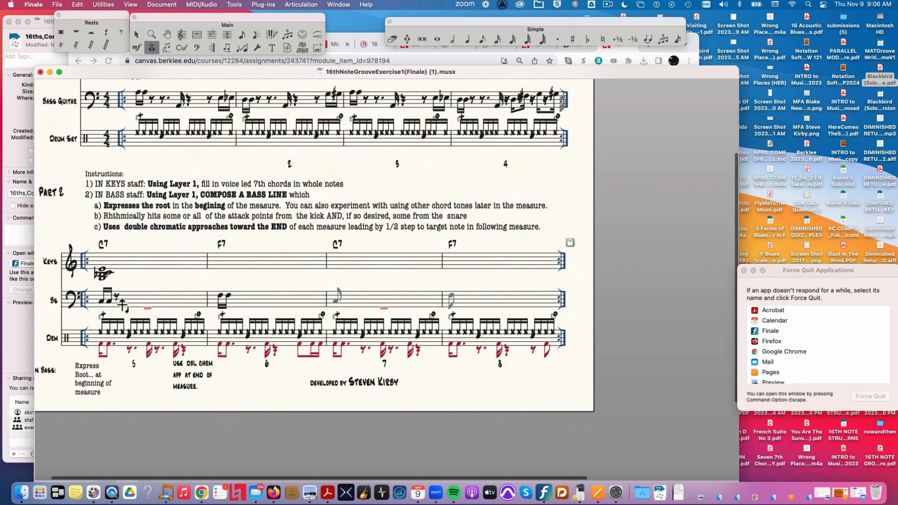
# Raise the score window to expose the layer selector and practise switching between Layer 1 and Layer 2, ending on Layer 1.
pyautogui.moveTo(164, 73); pyautogui.dragTo(162, 17)
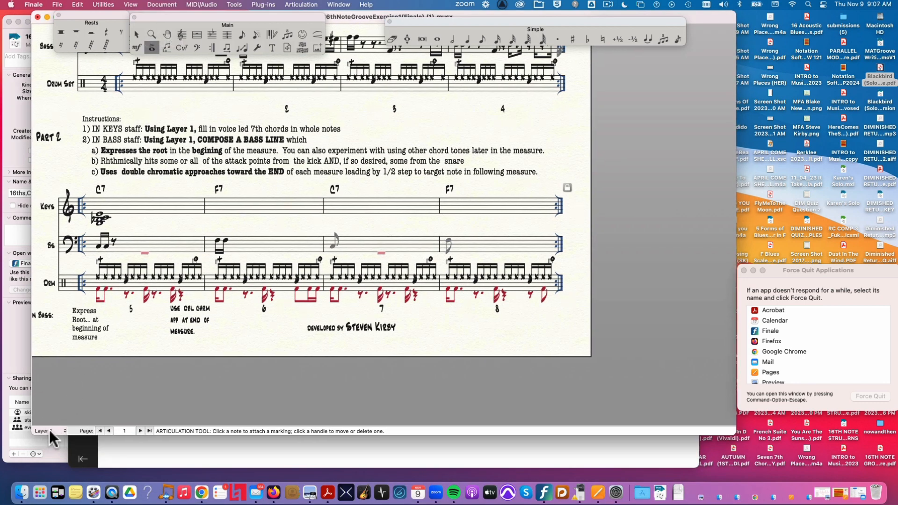
pyautogui.click(65, 429)
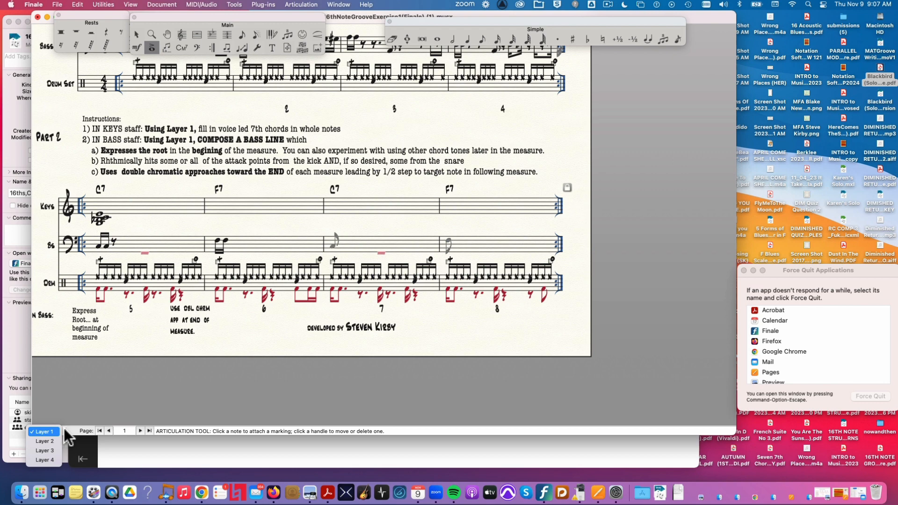
pyautogui.click(54, 441)
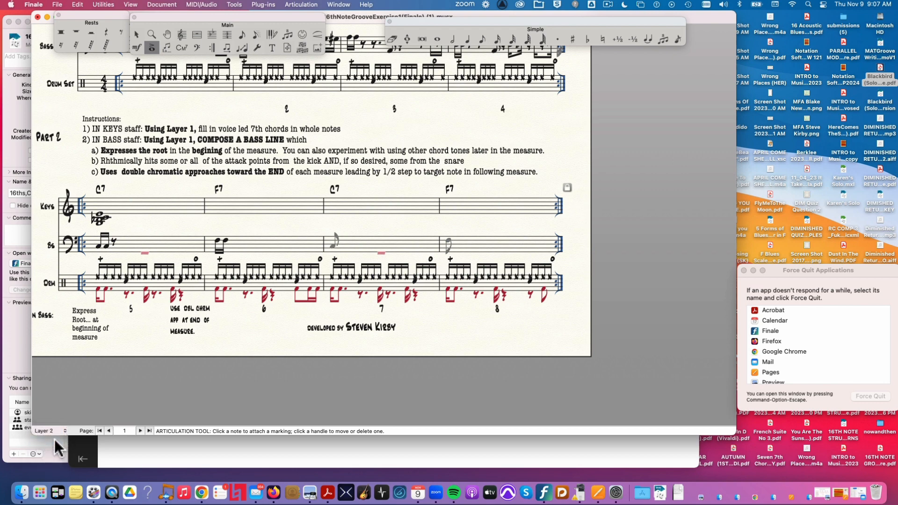
pyautogui.click(63, 429)
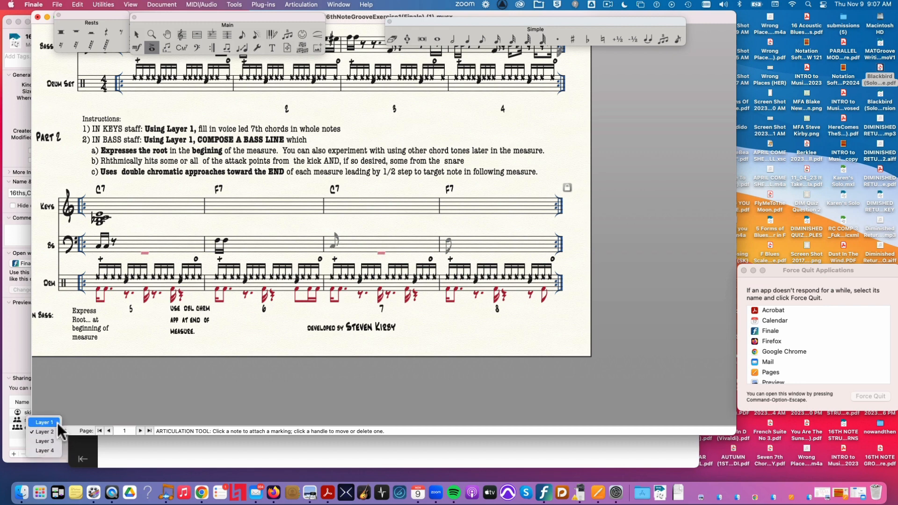
pyautogui.click(60, 421)
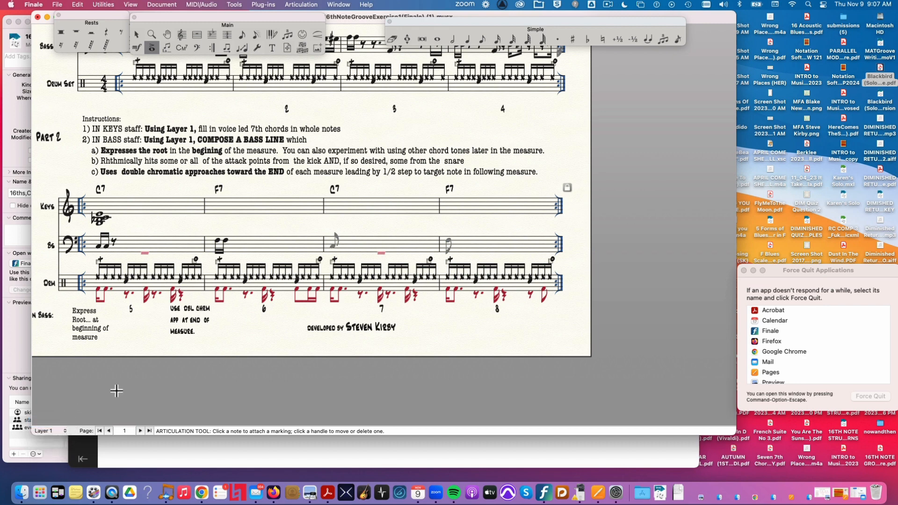
pyautogui.press('alt+super')
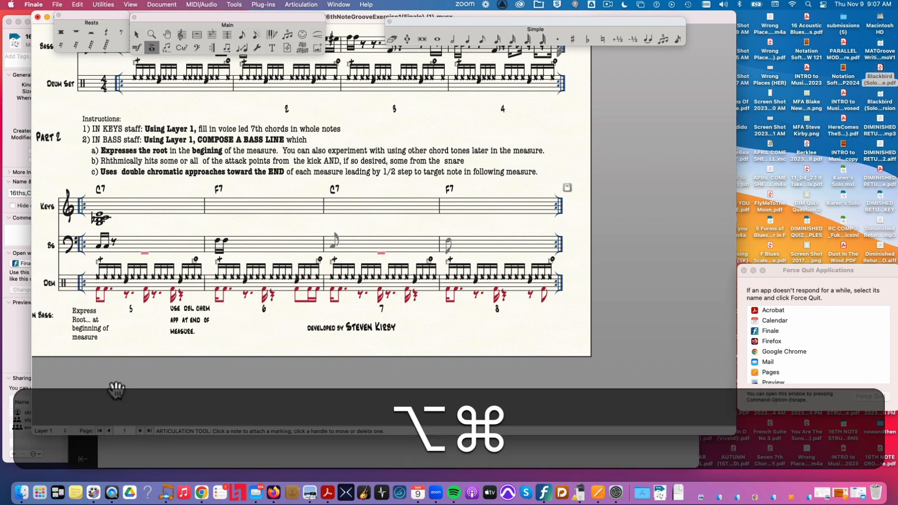
pyautogui.press('alt+super+1')
pyautogui.press('alt+super+2')
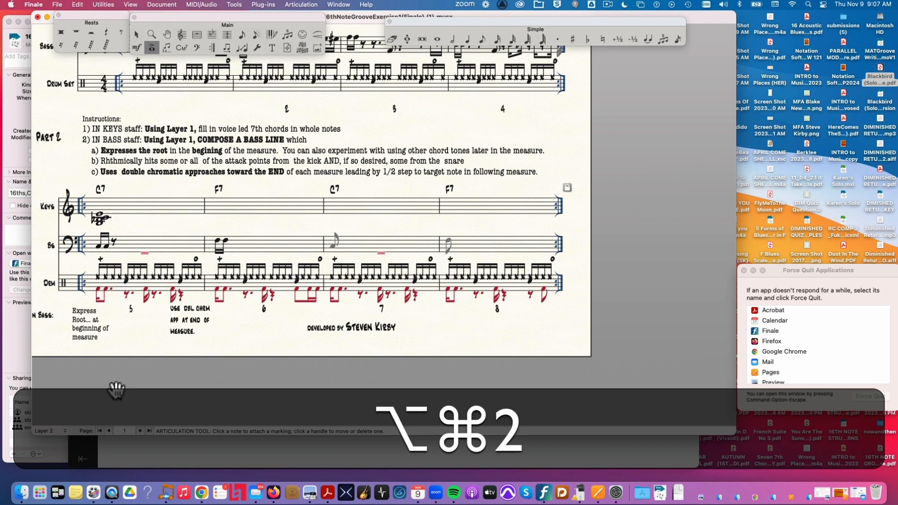
pyautogui.press('alt+super+1')
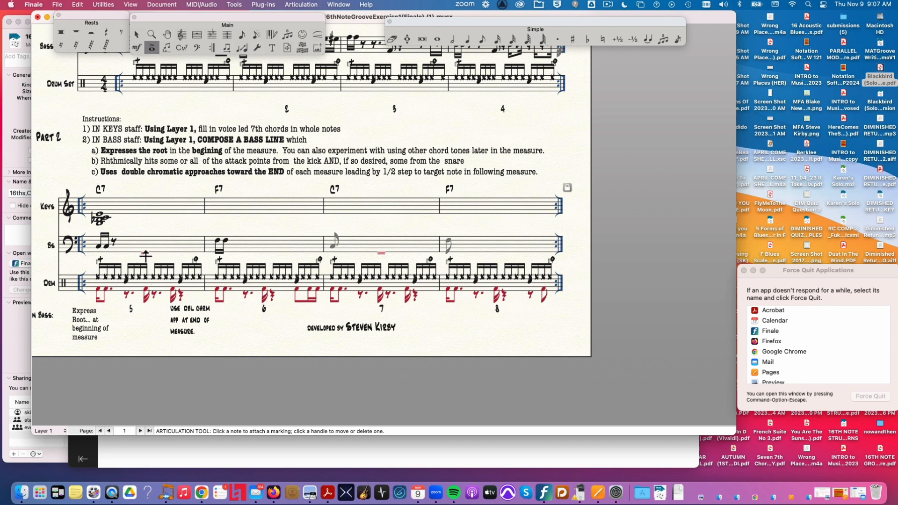
# In Layer 2, delete the stray rests from measures 5 and 7 of the Part 2 bass staff using Simple Entry.
pyautogui.press('alt+super')
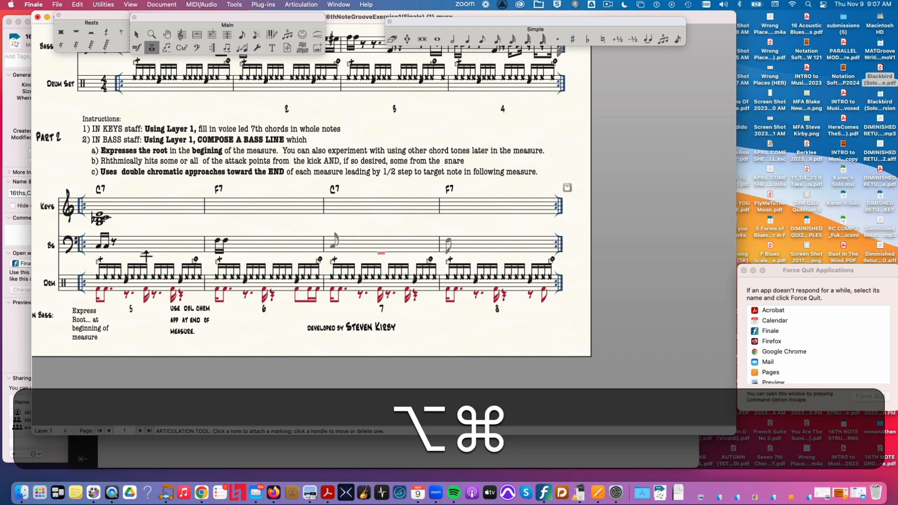
pyautogui.press('alt+super+2')
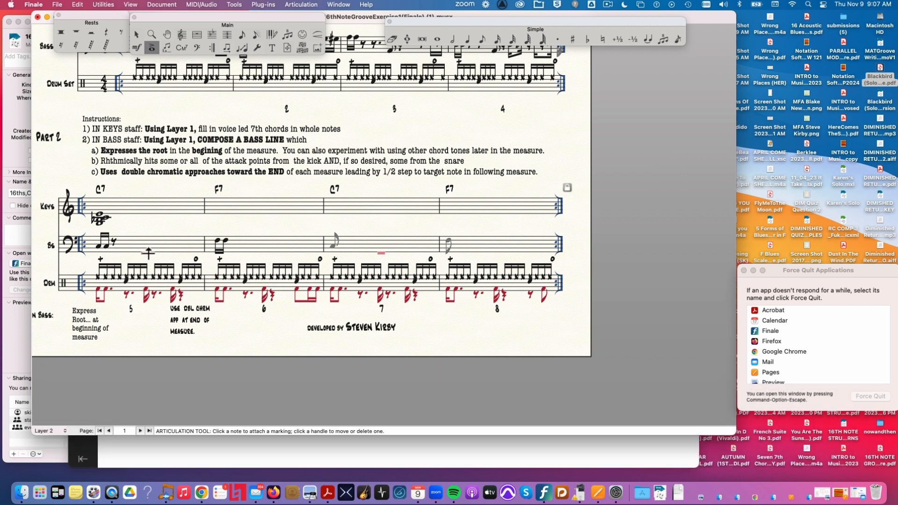
pyautogui.press('Escape')
pyautogui.press('s')
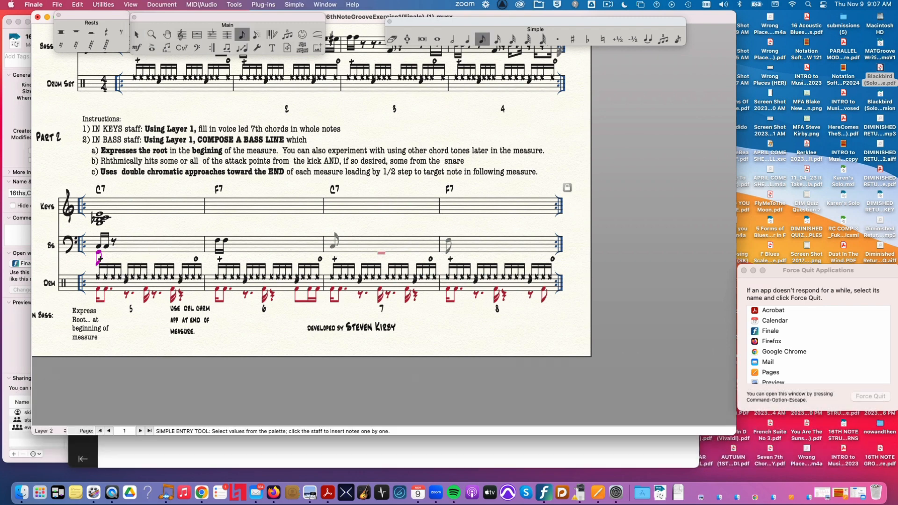
pyautogui.press('BackSpace')
pyautogui.press('Right')
pyautogui.press('Right')
pyautogui.press('Right')
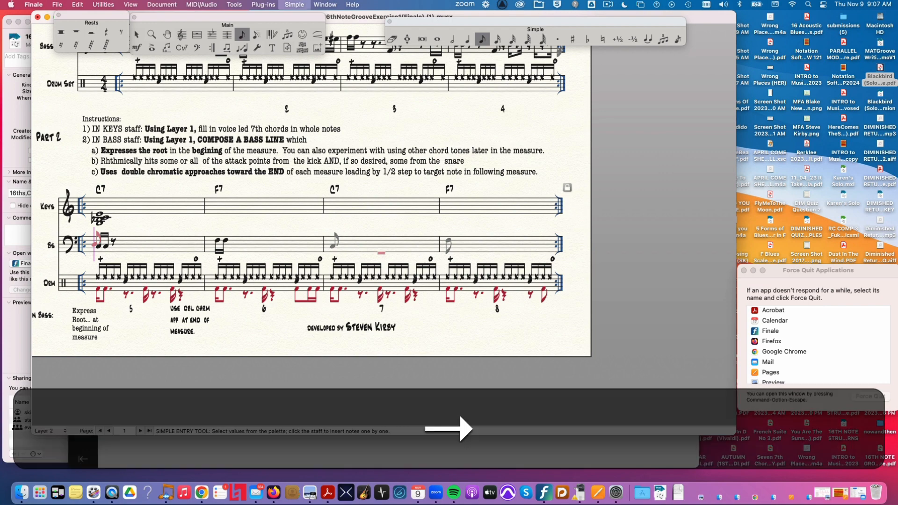
pyautogui.press('Left')
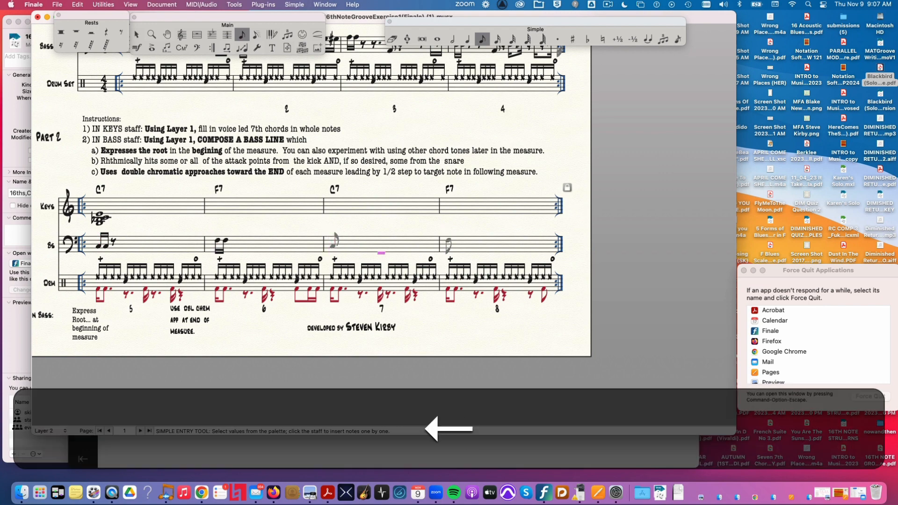
pyautogui.press('BackSpace')
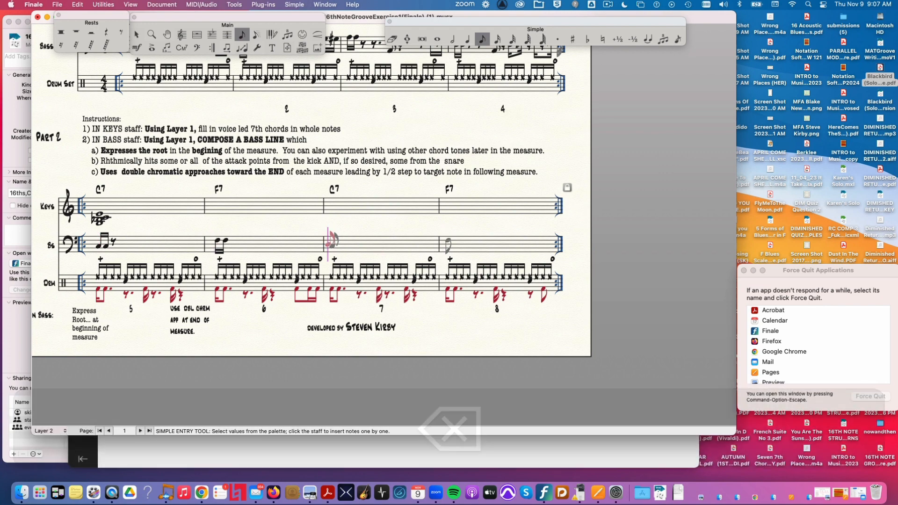
# Switch to Layer 1 with the 16th note as duration and select the first Bass Guitar note in Part 1.
pyautogui.press('alt+super+1')
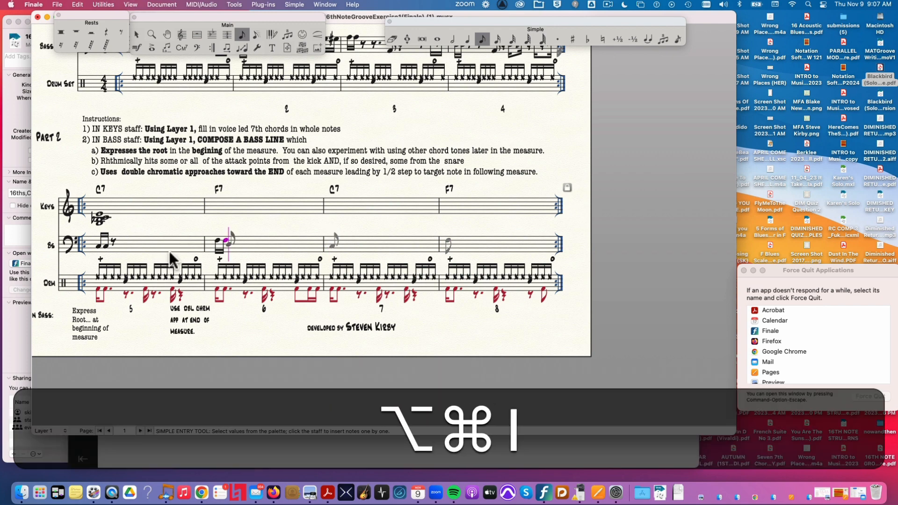
pyautogui.scroll(5, 162, 167)
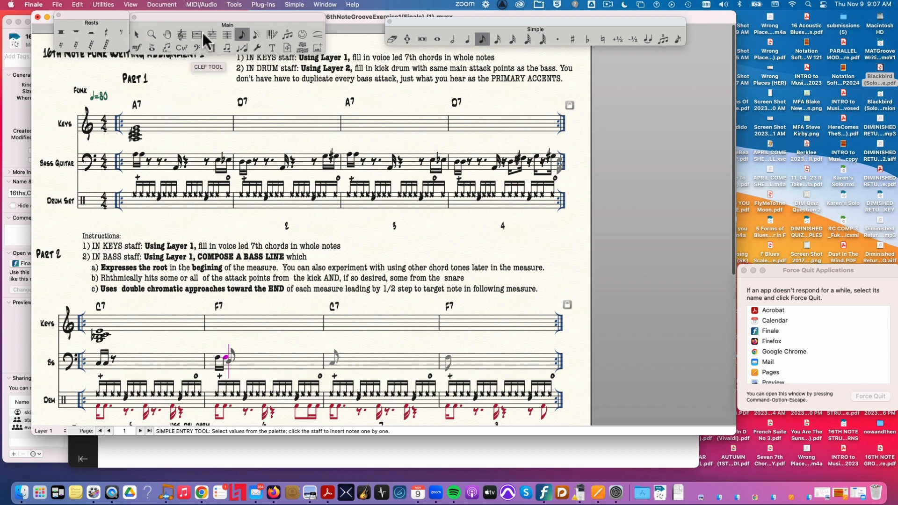
pyautogui.click(498, 38)
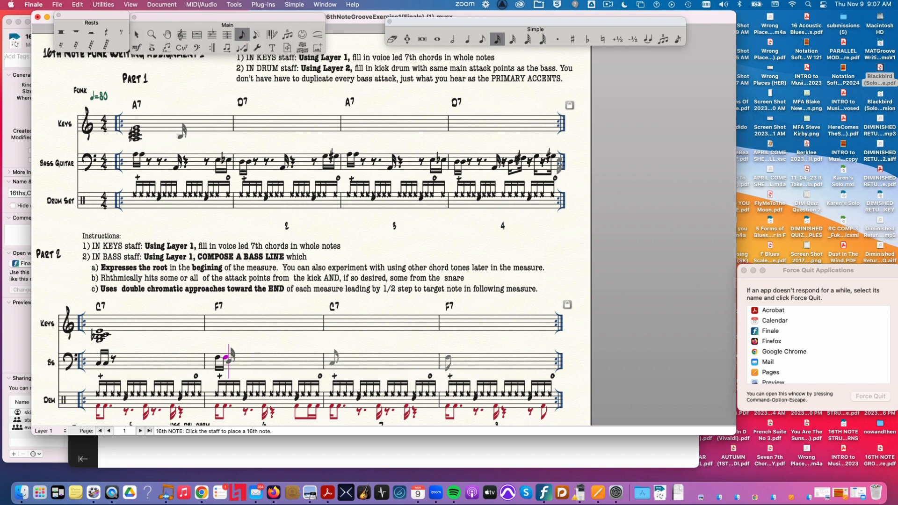
pyautogui.keyDown('alt'); pyautogui.click(136, 154); pyautogui.keyUp('alt')
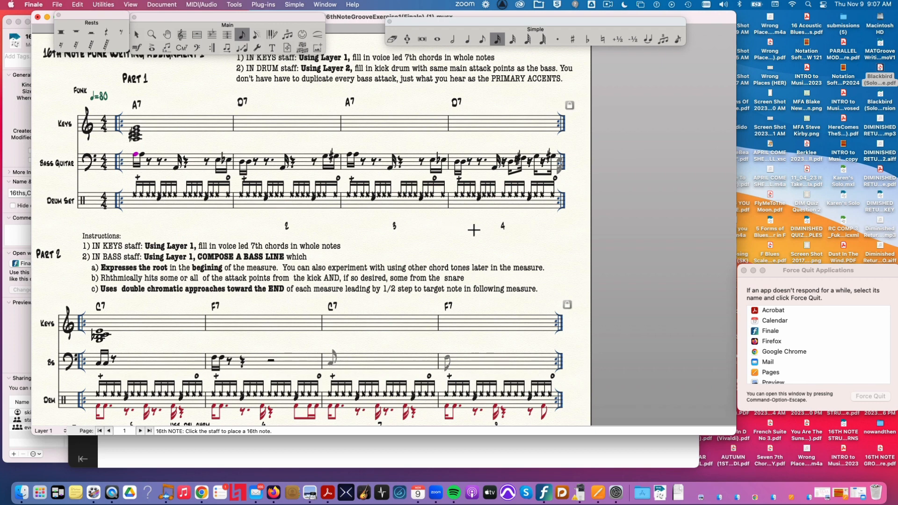
# Step the selection back and forth through the Part 1 Bass Guitar entries and move it up to the Keys chord.
pyautogui.press('Right')
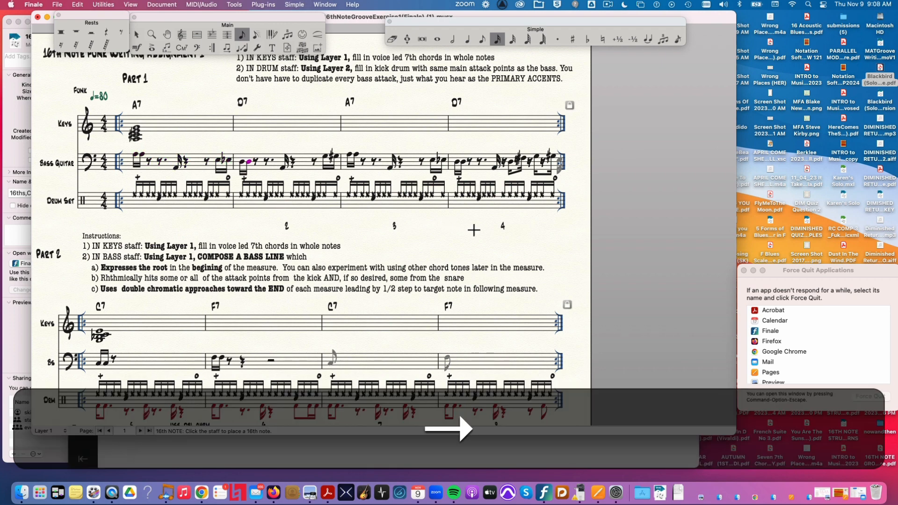
pyautogui.press('Left')
pyautogui.press('Right')
pyautogui.press('Right')
pyautogui.press('Right')
pyautogui.press('Right')
pyautogui.press('Left')
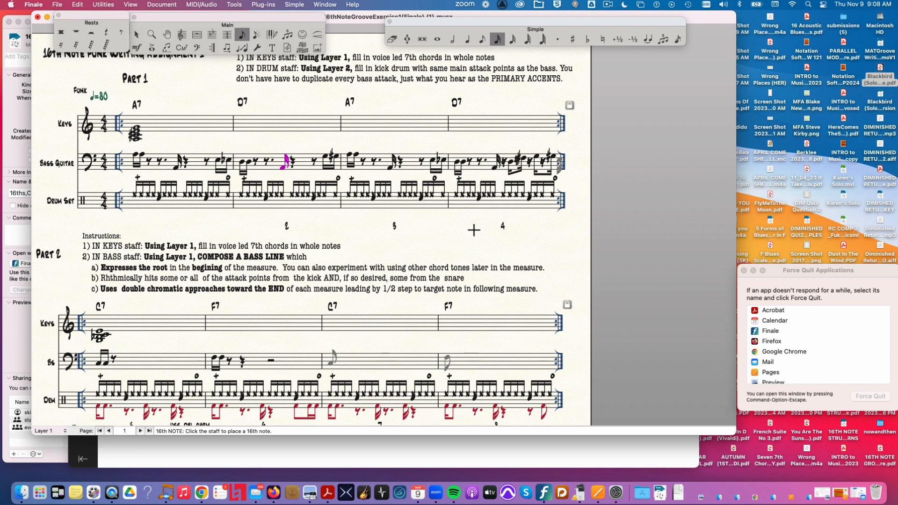
pyautogui.press('Left')
pyautogui.press('Left')
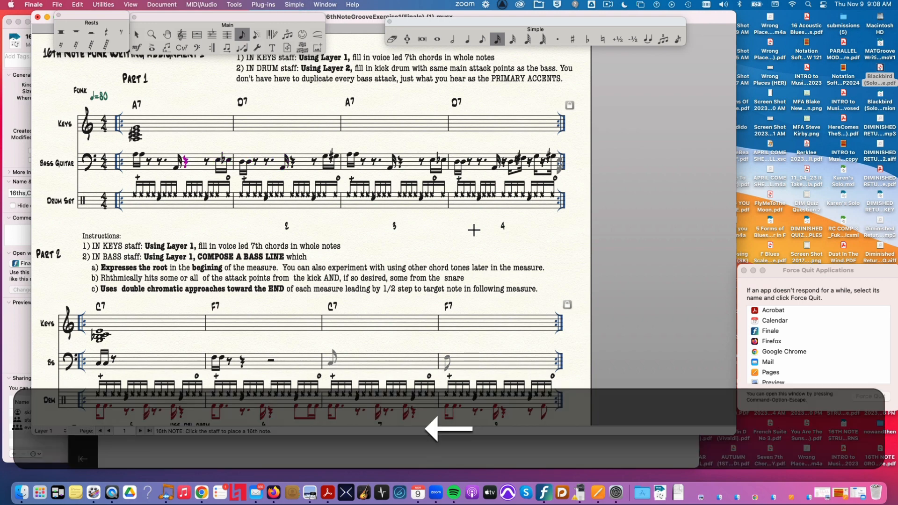
pyautogui.press('super+Up')
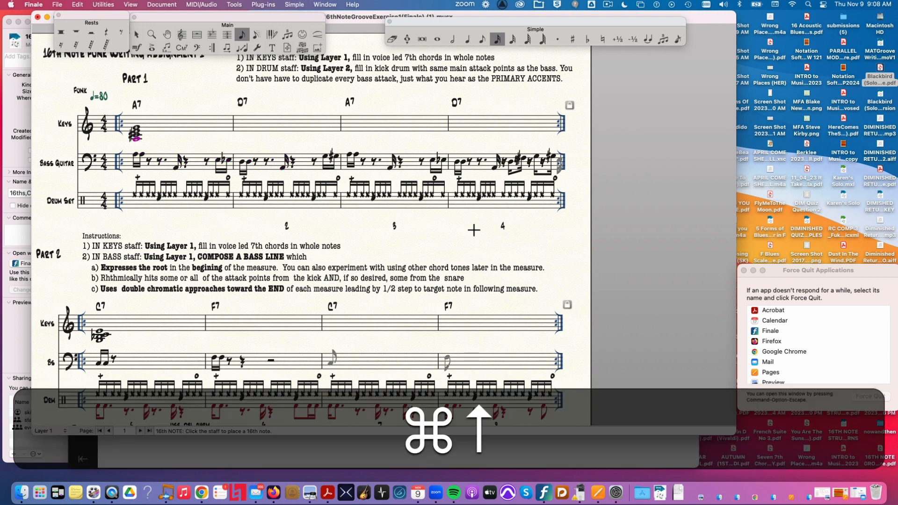
# Move the Simple Entry selection between the first Bass Guitar note and the notes of the Part 1 A7 Keys chord.
pyautogui.press('super+Down')
pyautogui.press('super')
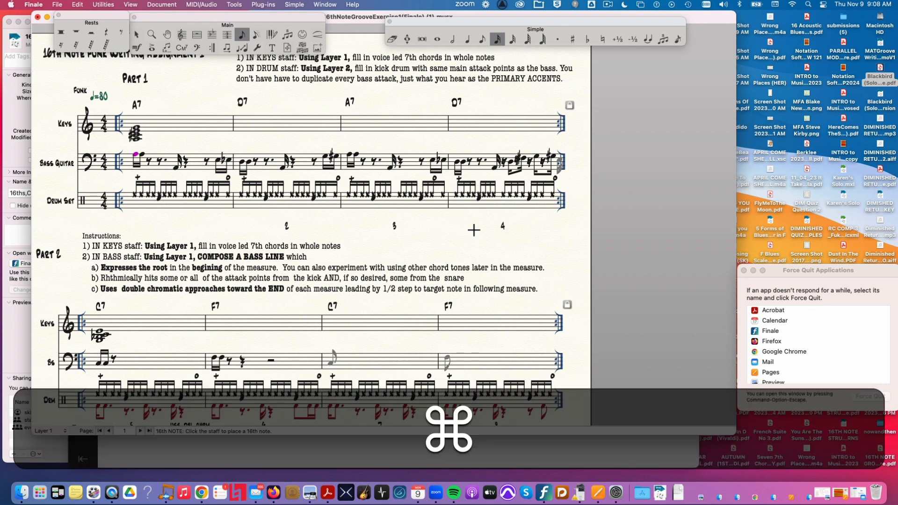
pyautogui.press('super+Up')
pyautogui.press('super+Up')
pyautogui.press('super+Up')
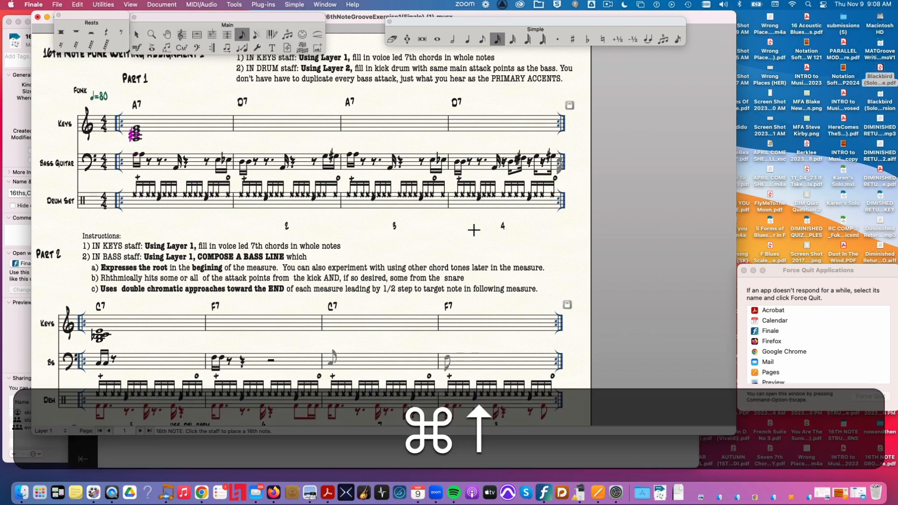
pyautogui.press('super+Down')
pyautogui.press('super+Down')
pyautogui.press('super+Down')
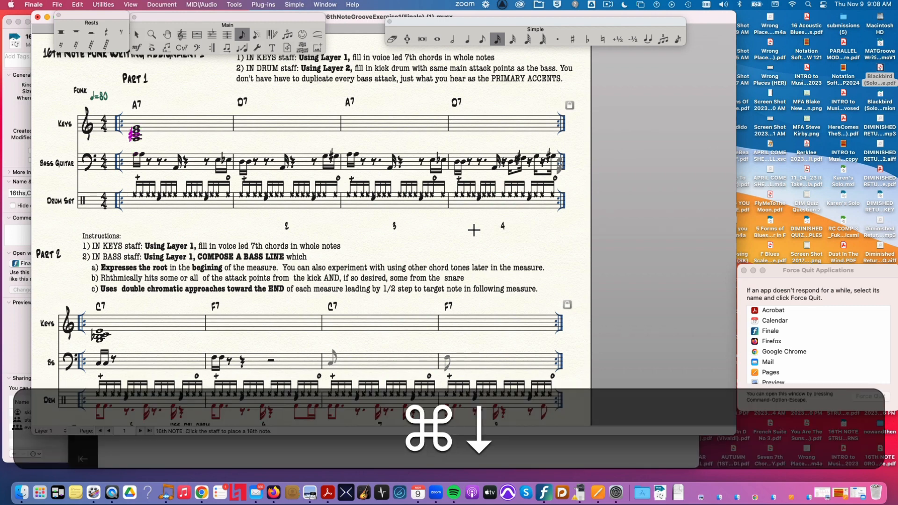
pyautogui.press('super+Down')
pyautogui.press('super+Up')
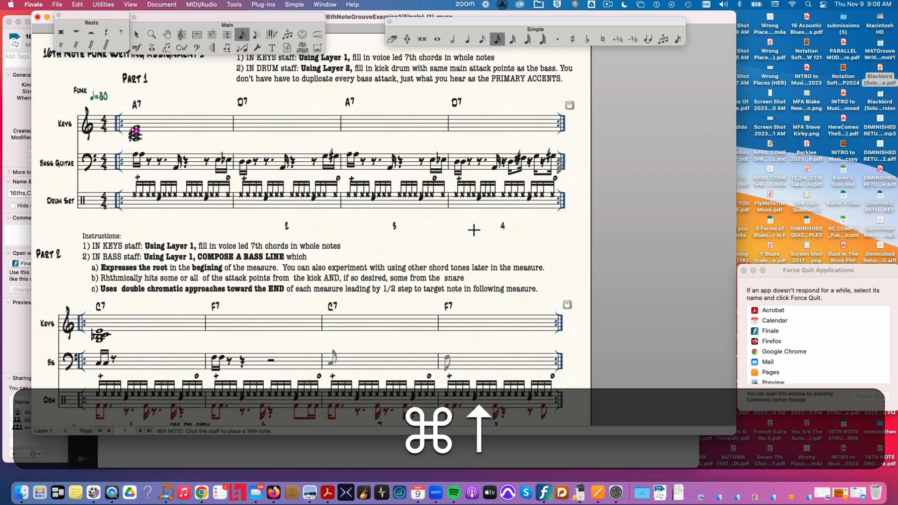
# Move the selection from the Keys chord to measure 2 and back, and between the Keys and Bass Guitar staves.
pyautogui.press('super+Right')
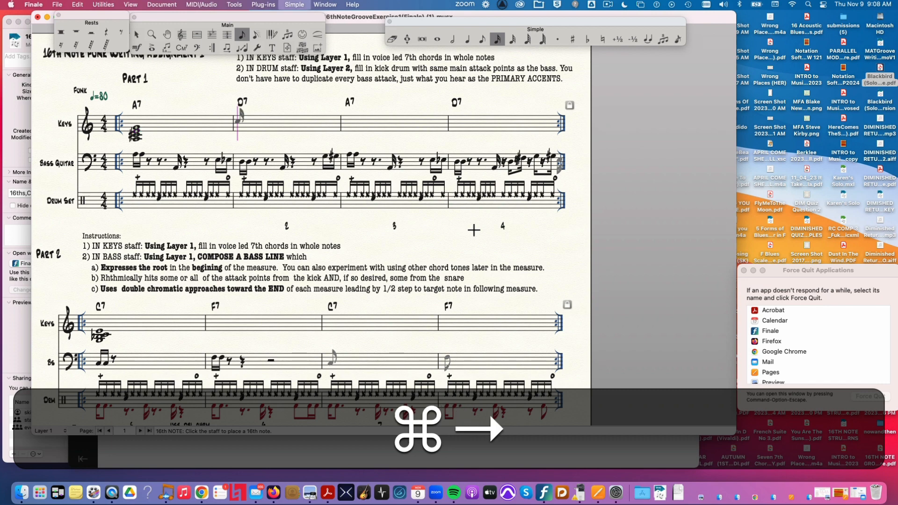
pyautogui.press('super+Left')
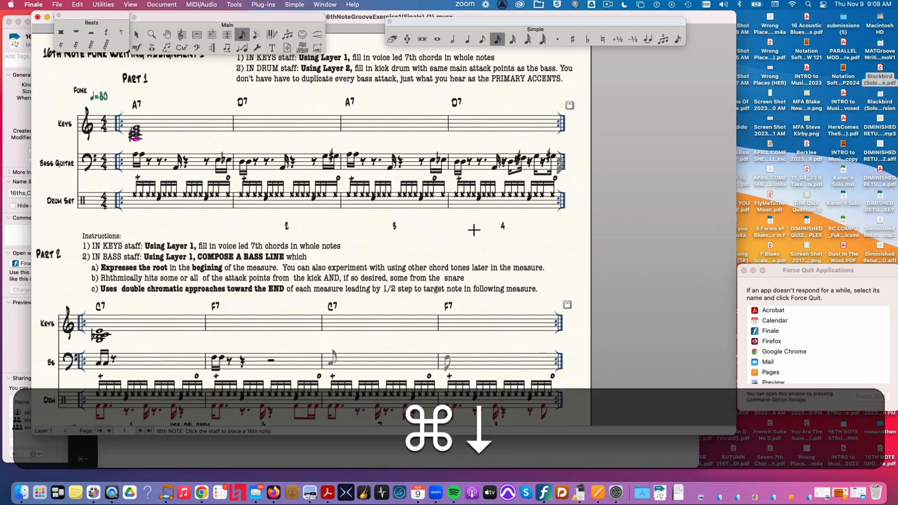
pyautogui.press('super+Down')
pyautogui.press('super+Down')
pyautogui.press('super+Up')
pyautogui.press('super+Up')
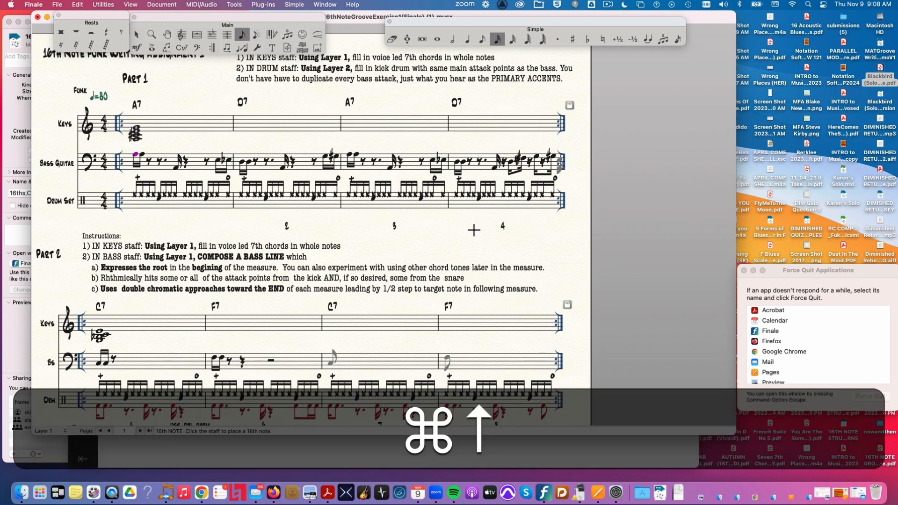
# Lower the first Bass Guitar note in Part 1 by one step and raise it back.
pyautogui.press('super+Down')
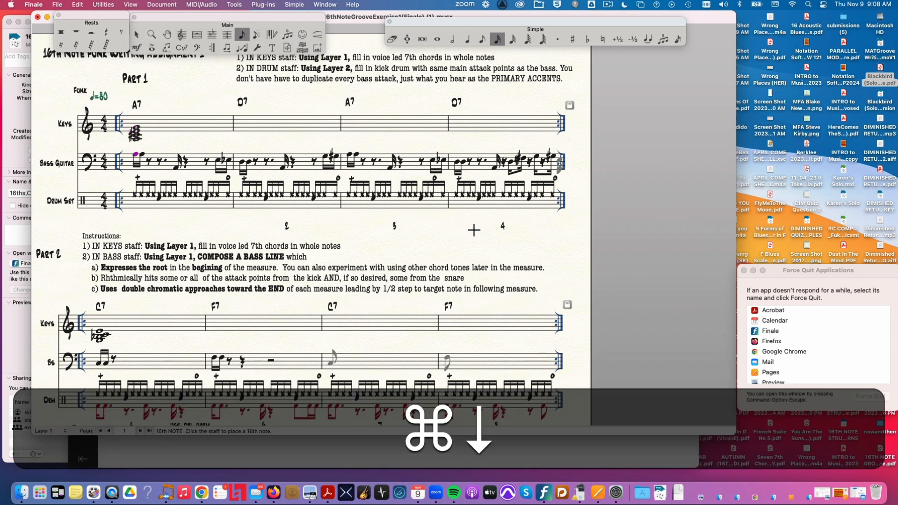
pyautogui.press('Down')
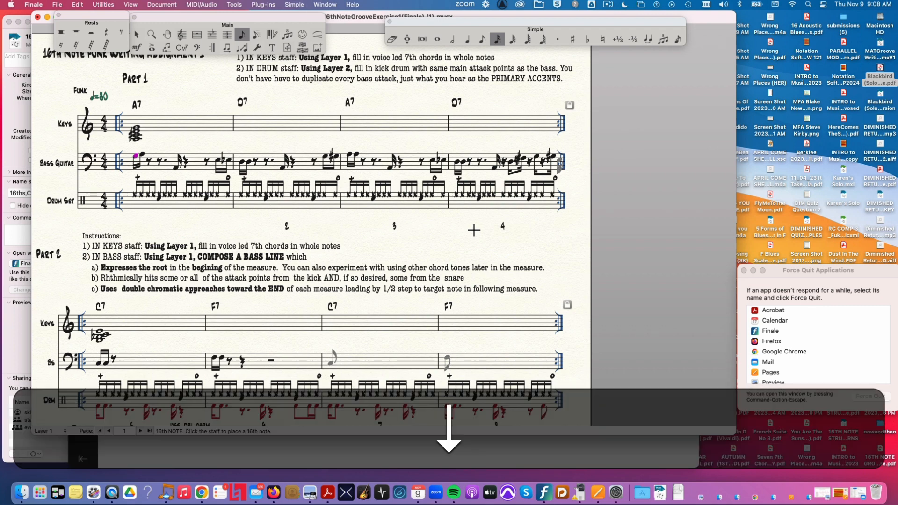
pyautogui.press('Up')
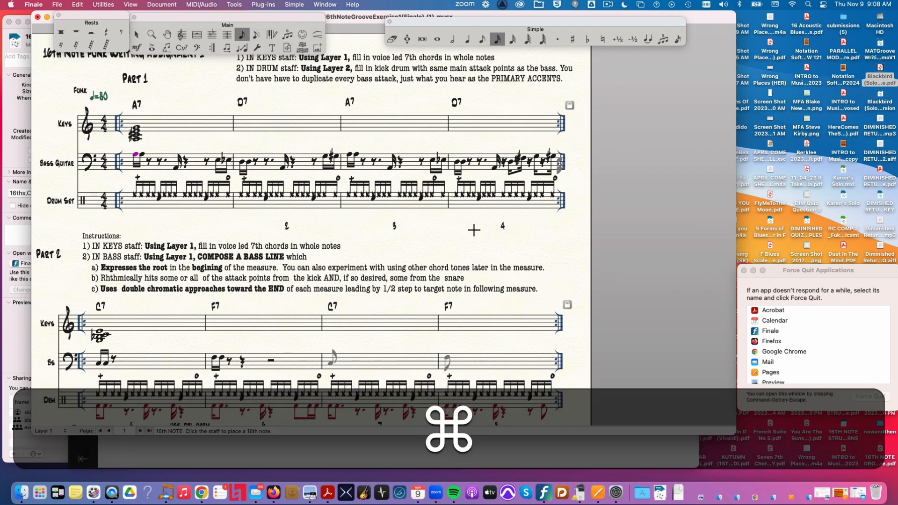
# Move the selection from the first Bass Guitar note up into the A7 Keys chord and step through its notes.
pyautogui.press('super+Up')
pyautogui.press('super+Up')
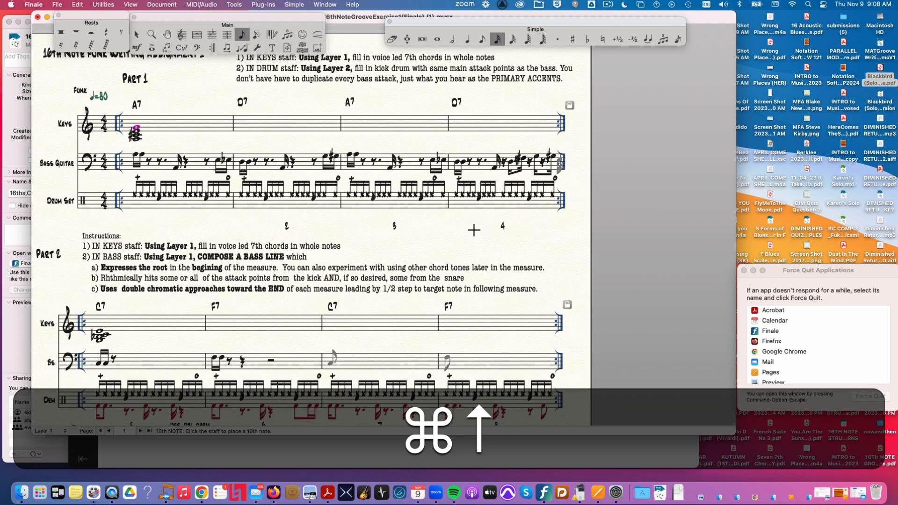
pyautogui.press('super+Down')
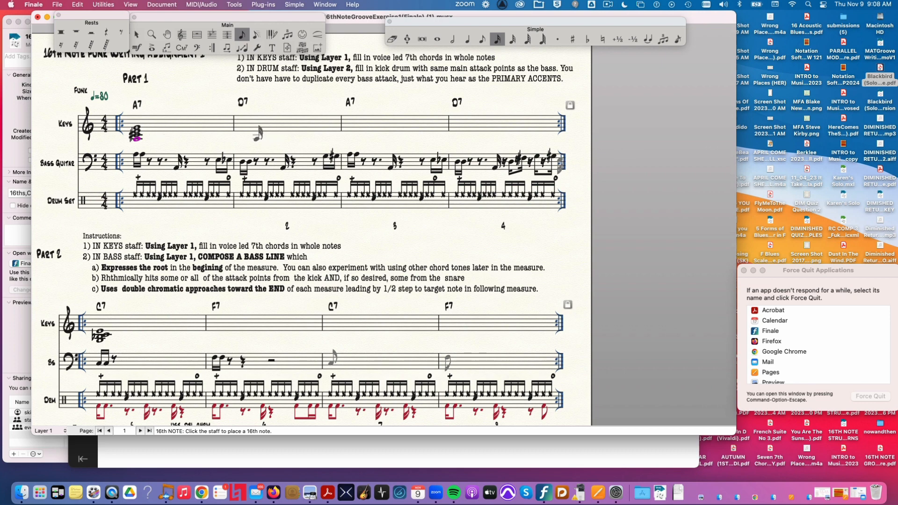
# Undo the last Simple Entry edit and examine the item types enabled in the Edit Filter, cancelling the dialog.
pyautogui.press('super+z')
pyautogui.press('alt+shift+super+f')
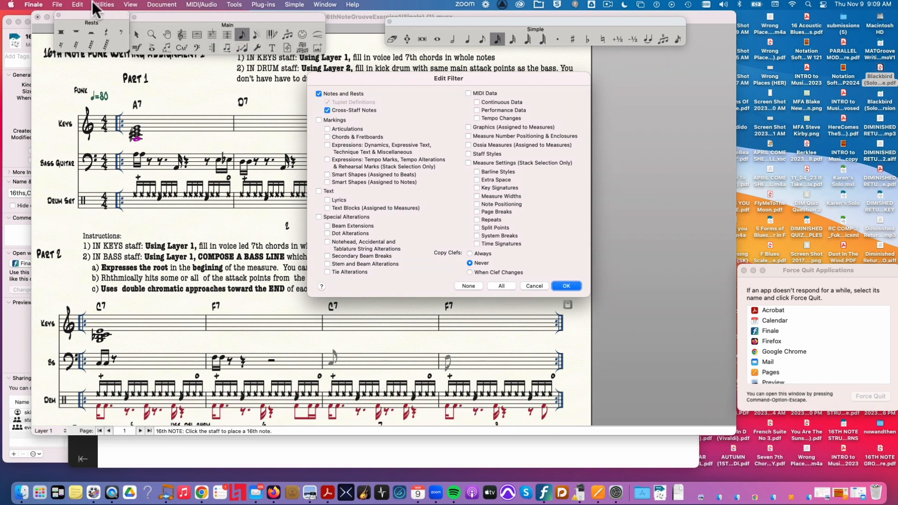
pyautogui.click(76, 5)
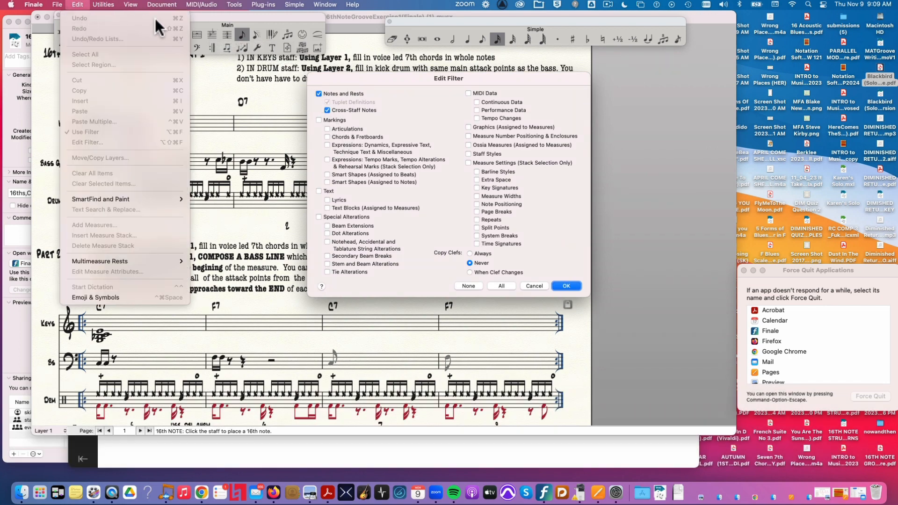
pyautogui.click(549, 294)
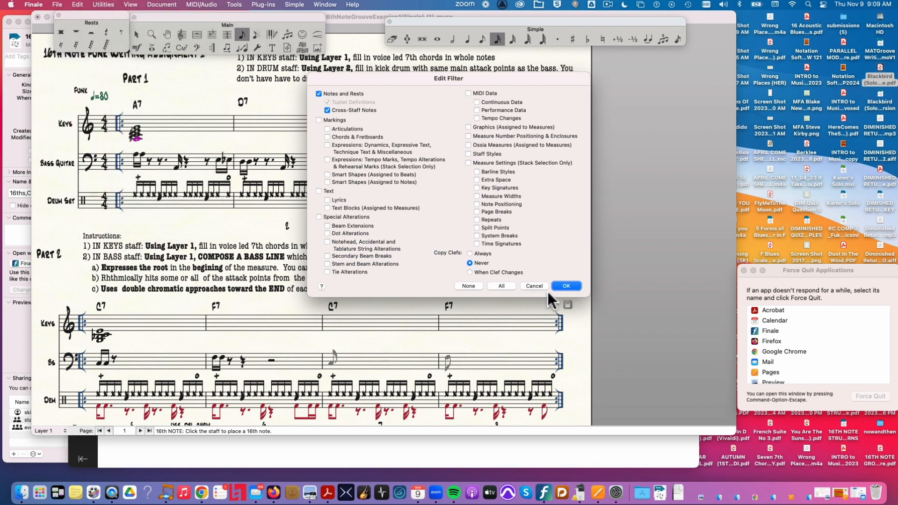
pyautogui.click(534, 286)
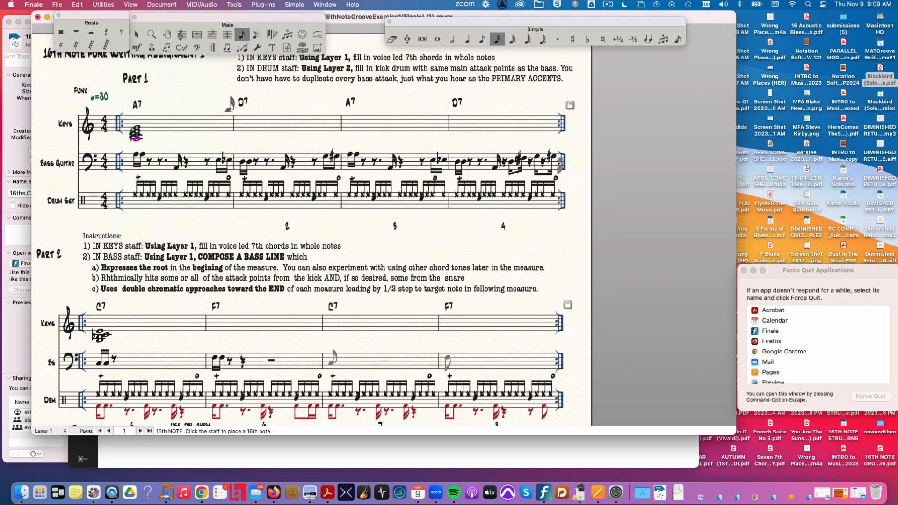
pyautogui.click(77, 5)
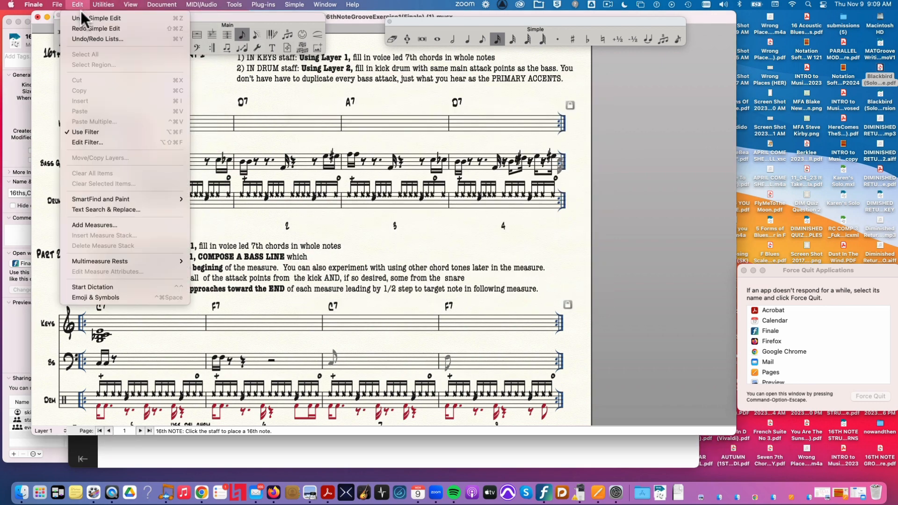
pyautogui.click(98, 141)
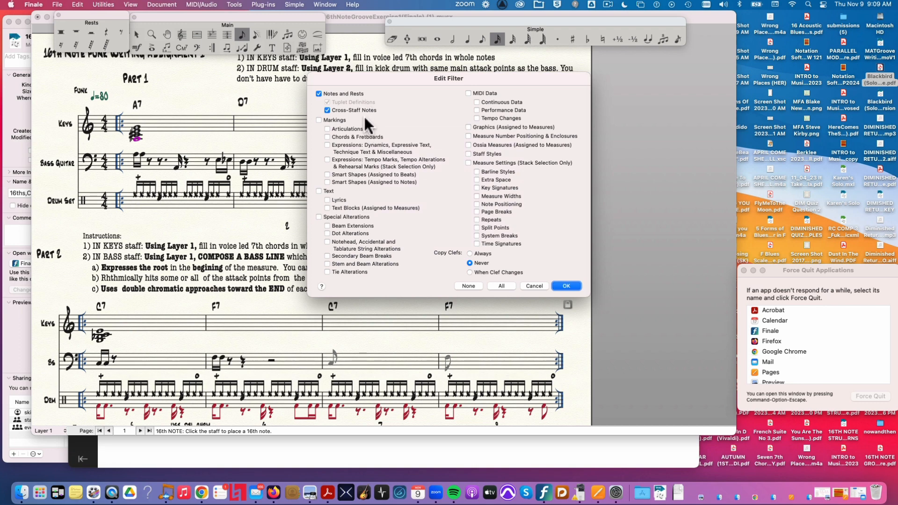
pyautogui.click(531, 285)
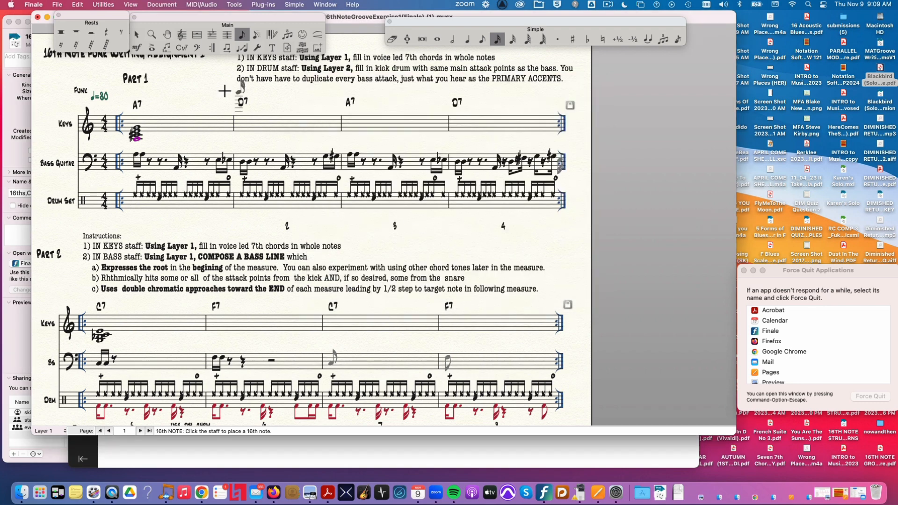
# Copy the A7 whole-note chord from measure 1 to measure 3 of the Part 1 Keys staff.
pyautogui.click(137, 34)
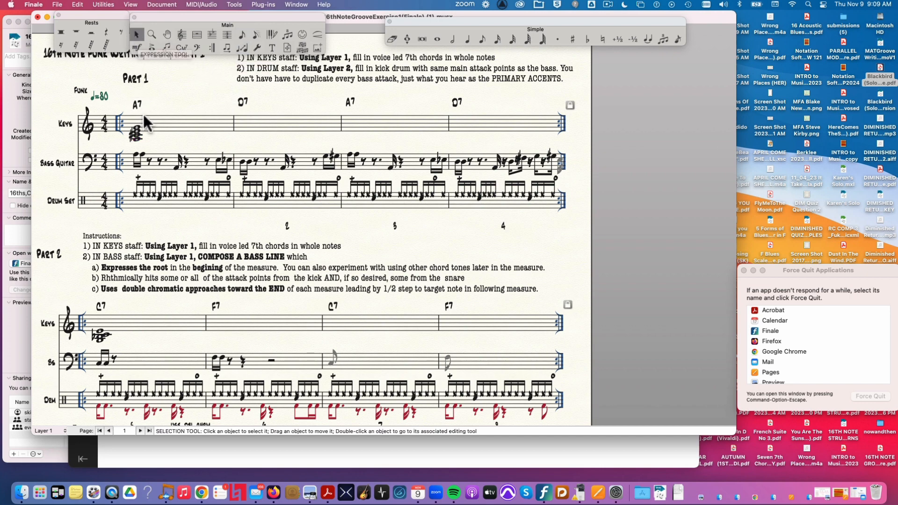
pyautogui.click(151, 126)
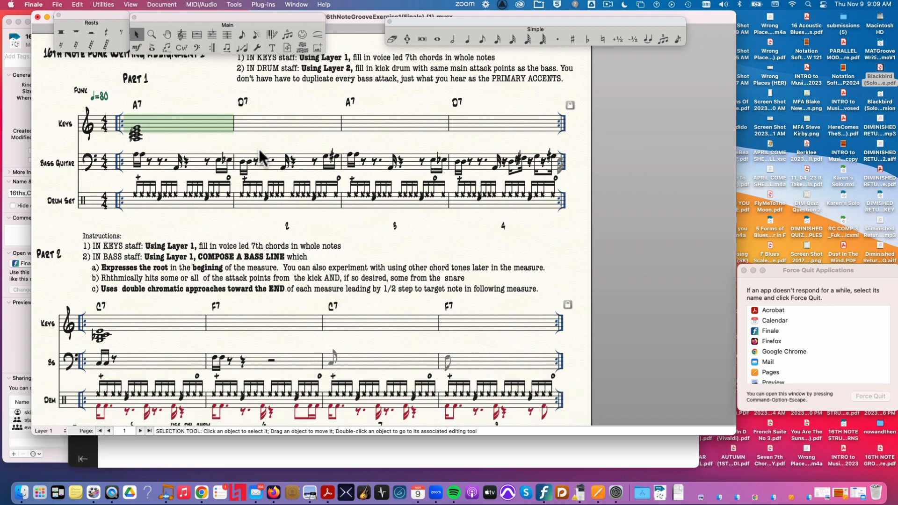
pyautogui.click(355, 124)
pyautogui.click(167, 125)
pyautogui.press('super+c')
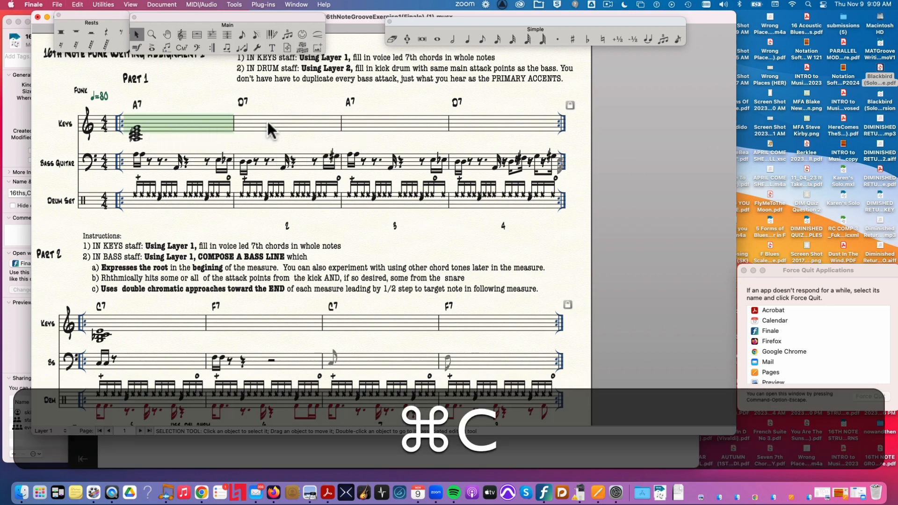
pyautogui.click(390, 124)
pyautogui.press('super+v')
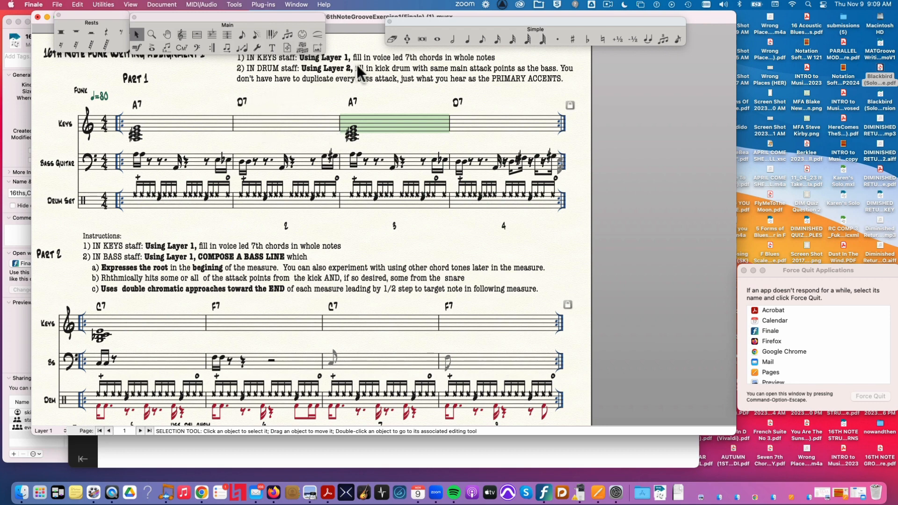
# Enter a root-position D7 chord in whole notes in measure 2 of the Part 1 Keys staff using Simple Entry.
pyautogui.click(437, 38)
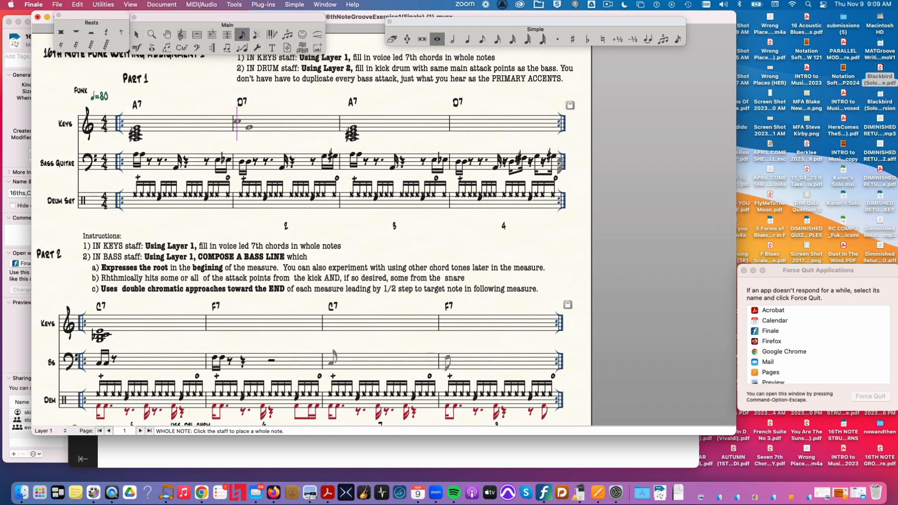
pyautogui.click(242, 130)
pyautogui.press('super+Up')
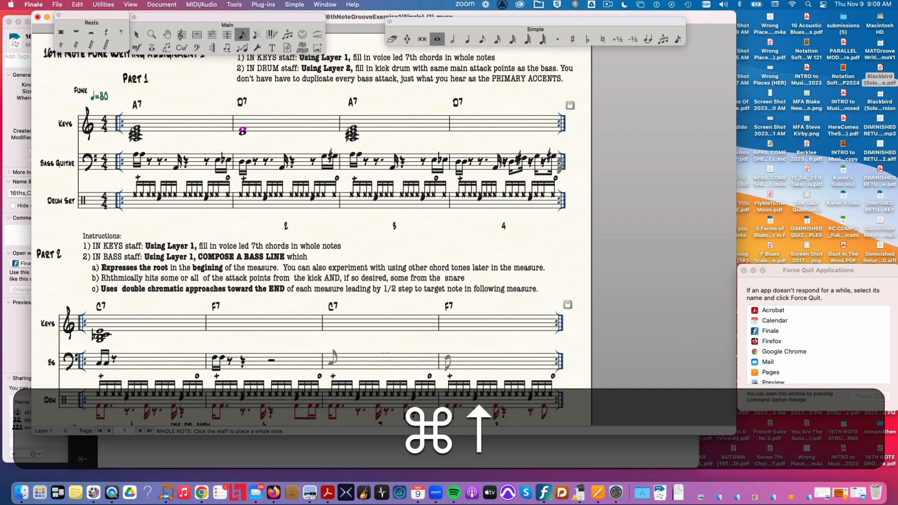
pyautogui.press('super+Up')
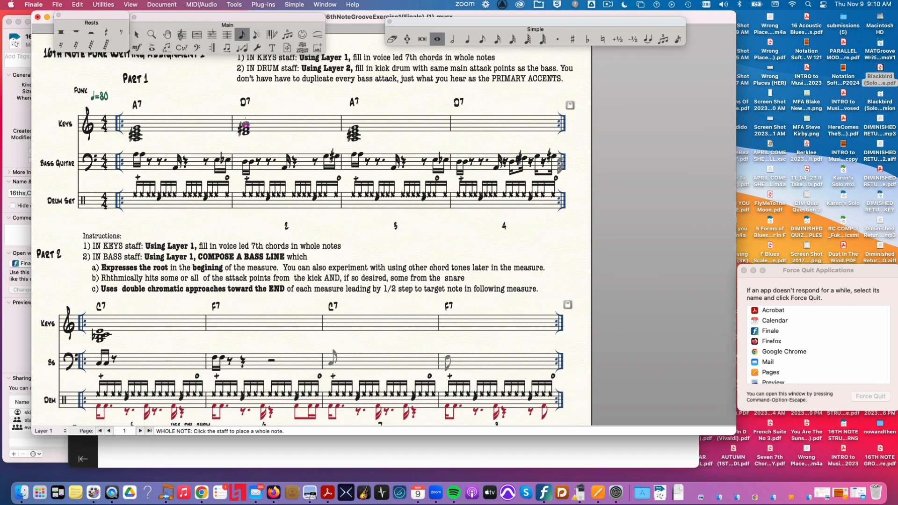
pyautogui.press('Up')
pyautogui.press('super+Down')
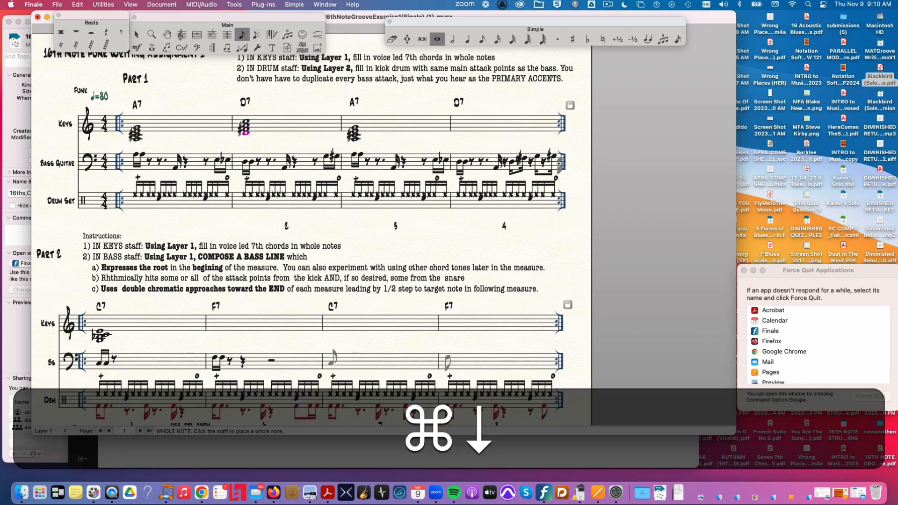
# Voice-lead the measure 2 D7 chord by moving its top two notes, C and A, down an octave.
pyautogui.press('super+Up')
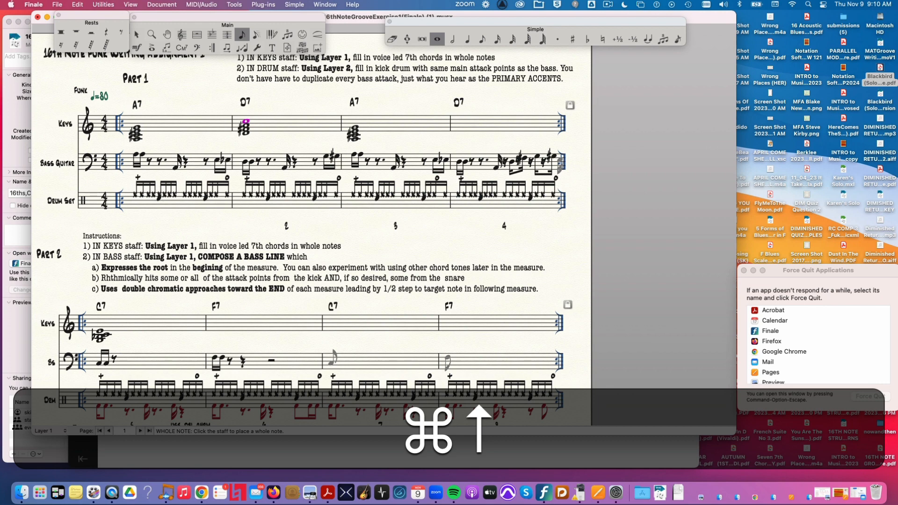
pyautogui.press('shift')
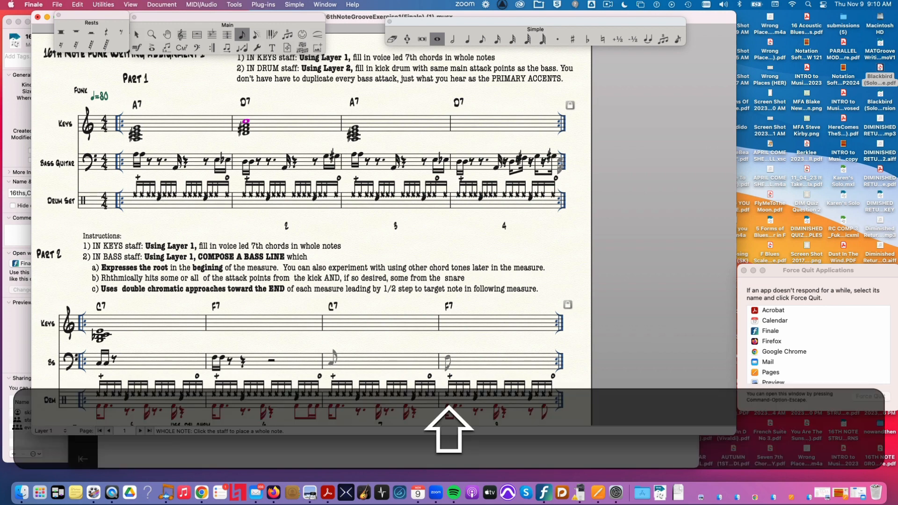
pyautogui.hotkey('shift', 'Down')
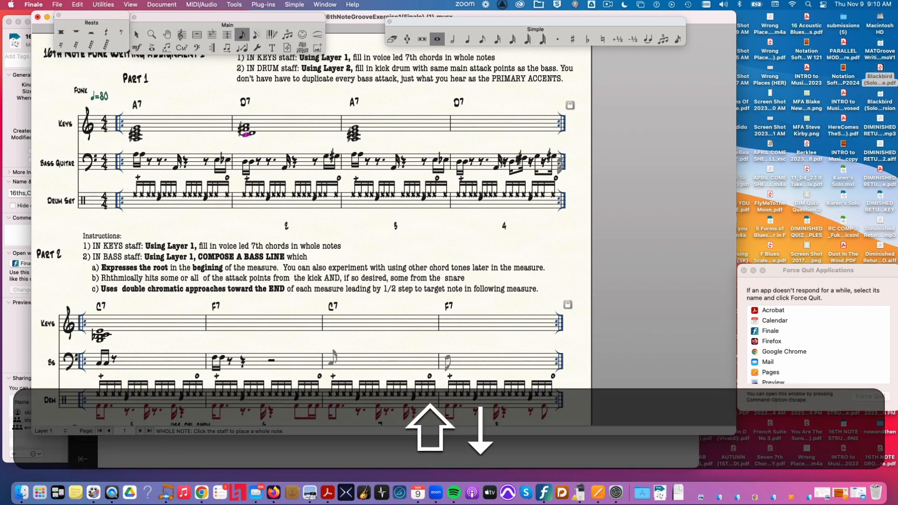
pyautogui.press('super+Up')
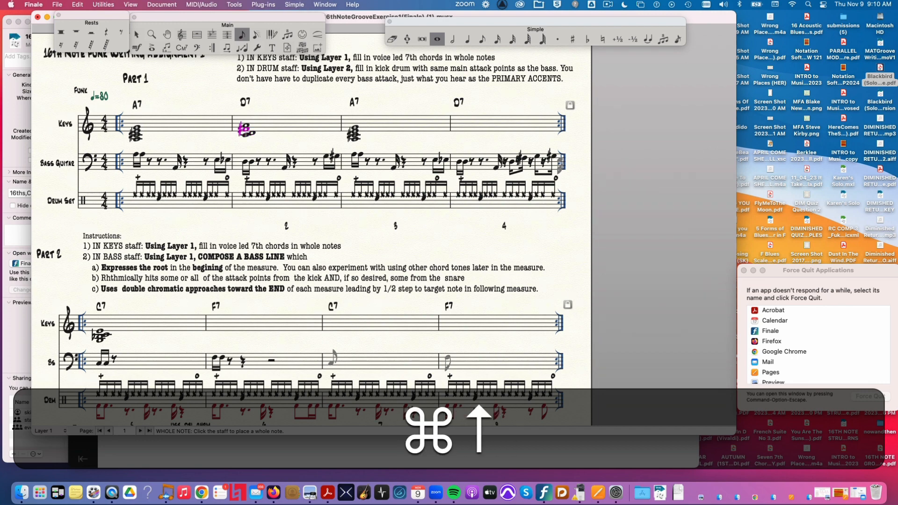
pyautogui.press('shift+super+Down')
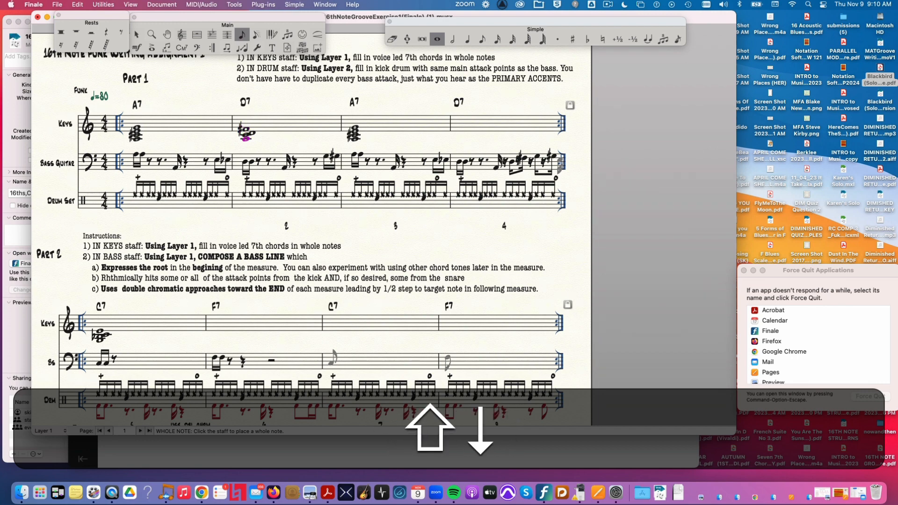
# Step the selection back and forth around the D7 chord in the Part 1 Keys staff.
pyautogui.press('Left')
pyautogui.press('Right')
pyautogui.press('Left')
pyautogui.press('Right')
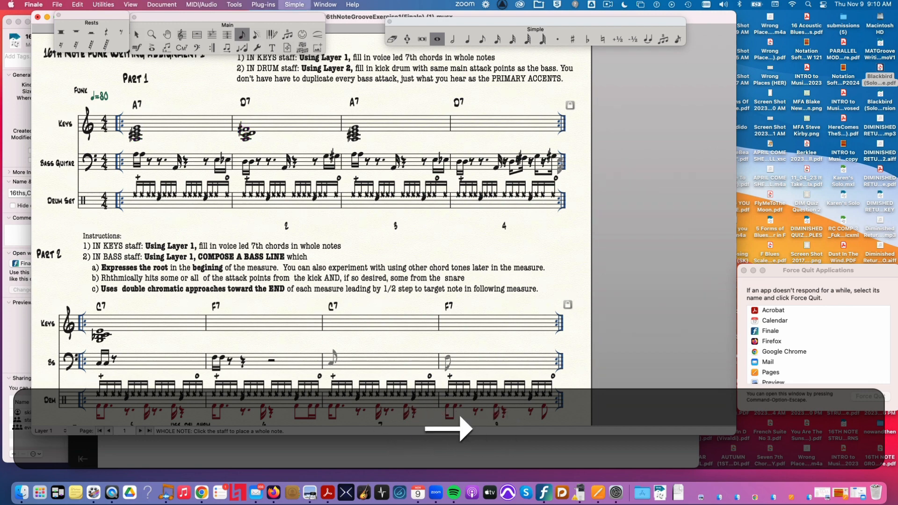
pyautogui.press('Left')
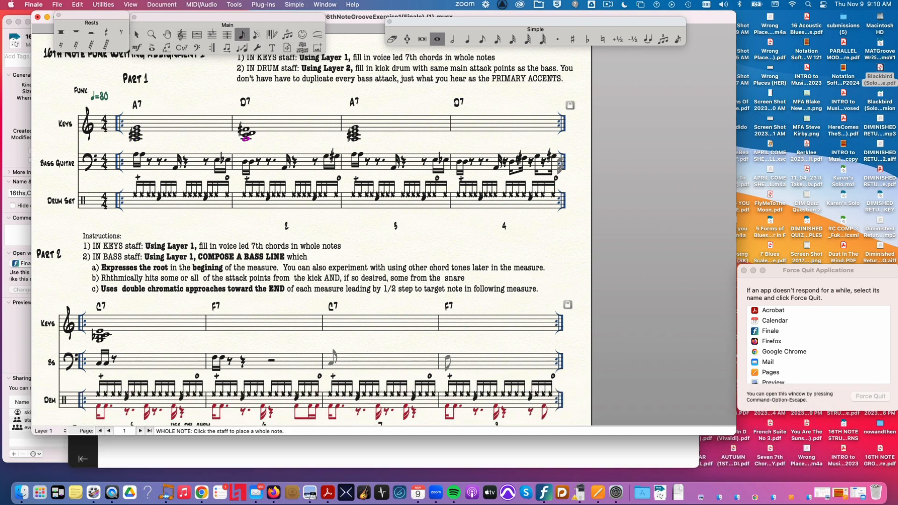
pyautogui.scroll(-2, 276, 133)
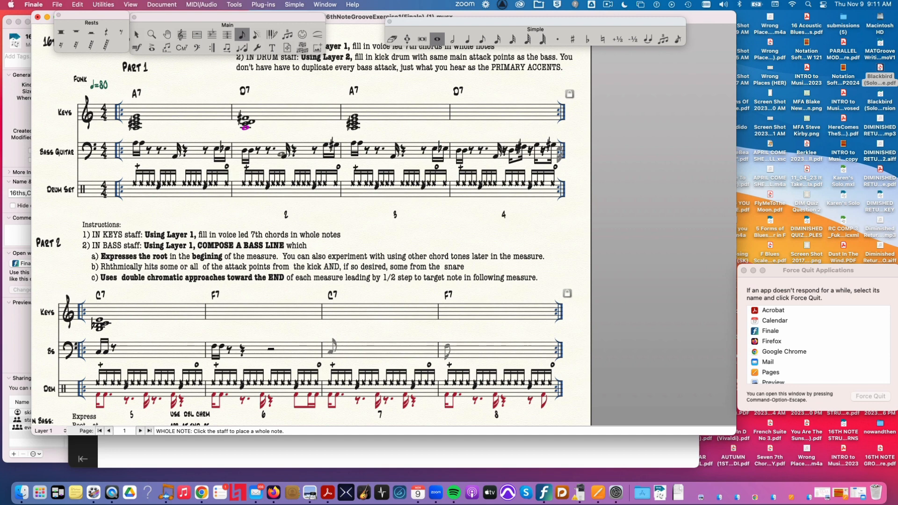
# Enter two opening kick drum notes in Layer 2 of measure 1 in the Part 1 Drum Set staff, and select the eighth-note value.
pyautogui.click(499, 39)
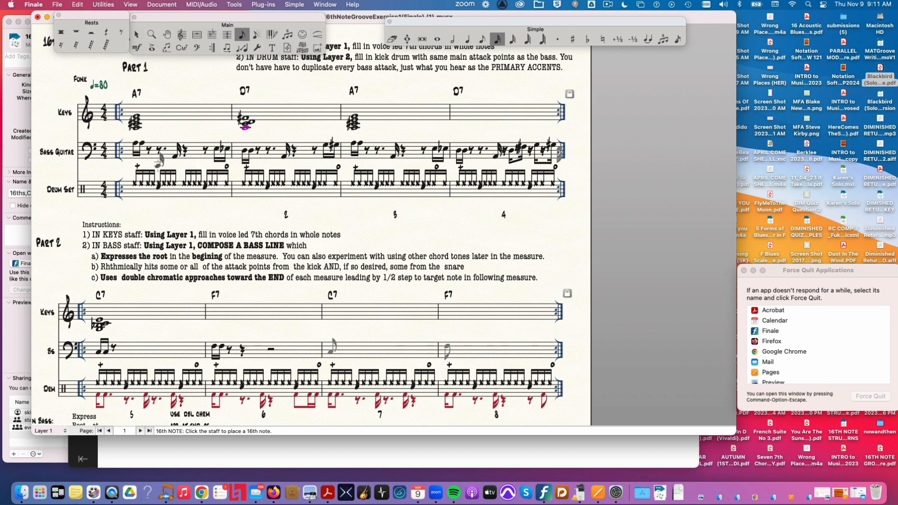
pyautogui.click(65, 431)
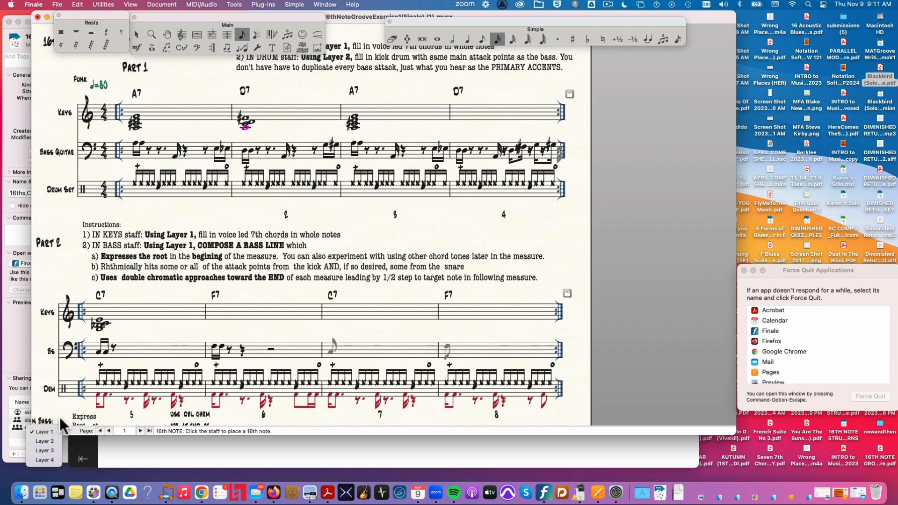
pyautogui.click(44, 441)
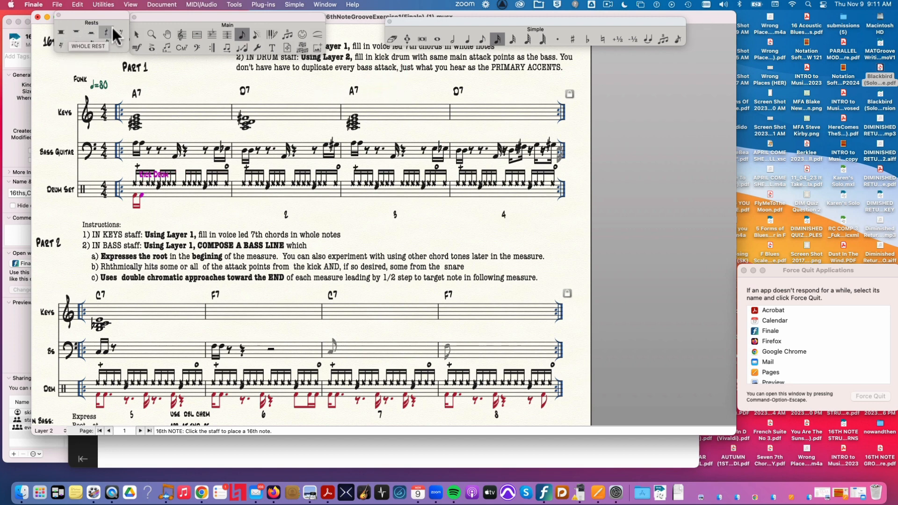
pyautogui.click(480, 41)
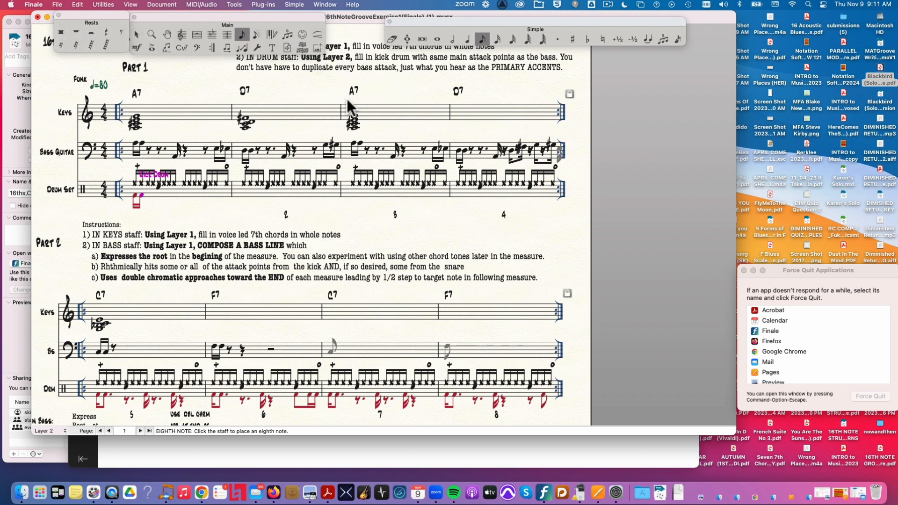
pyautogui.click(149, 193)
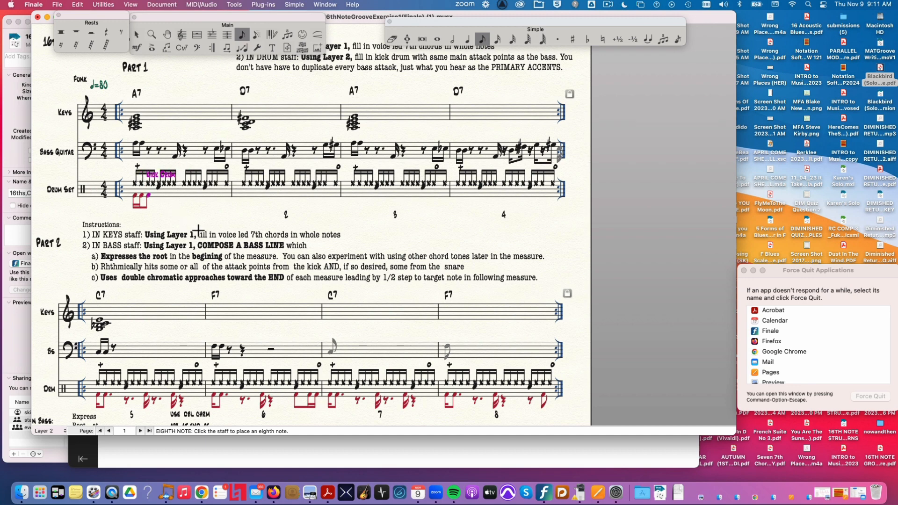
pyautogui.press('r')
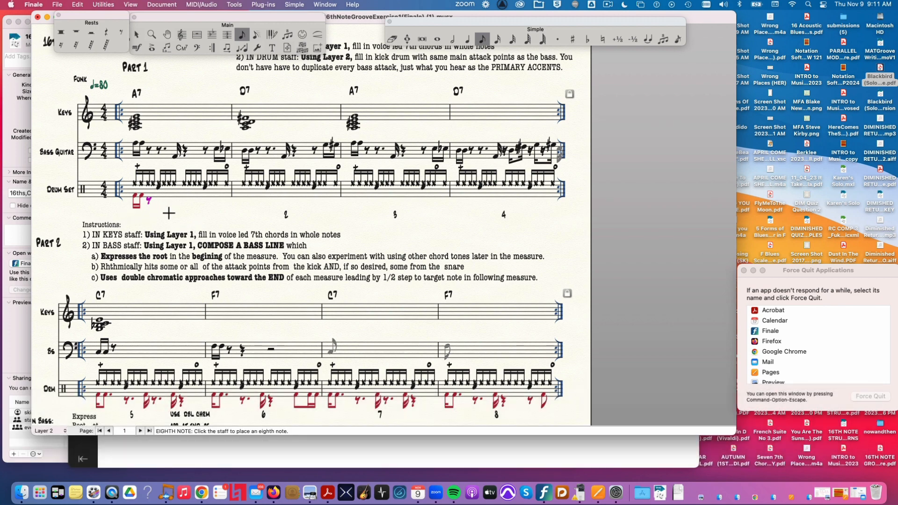
pyautogui.press('BackSpace')
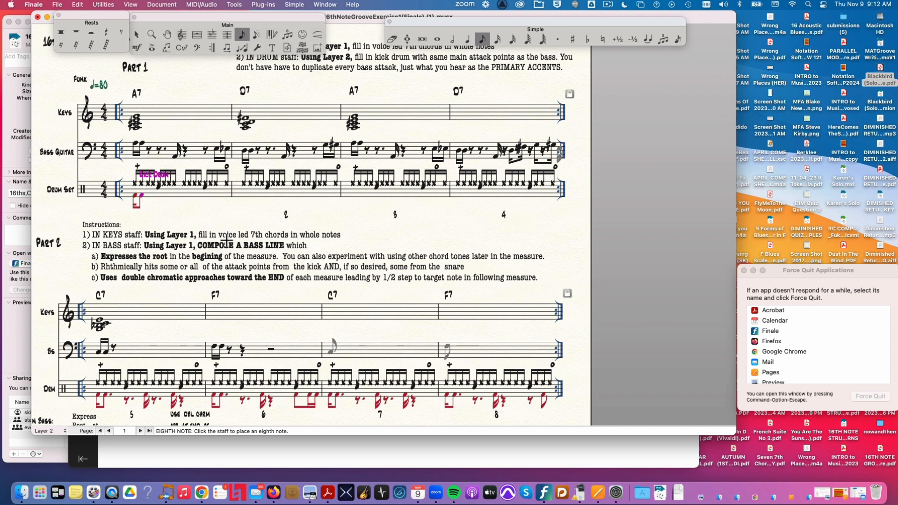
# Add a dotted eighth rest and a 16th kick drum note on beat 2 of measure 1 in the Drum Set staff.
pyautogui.press('.')
pyautogui.click(161, 189)
pyautogui.press('r')
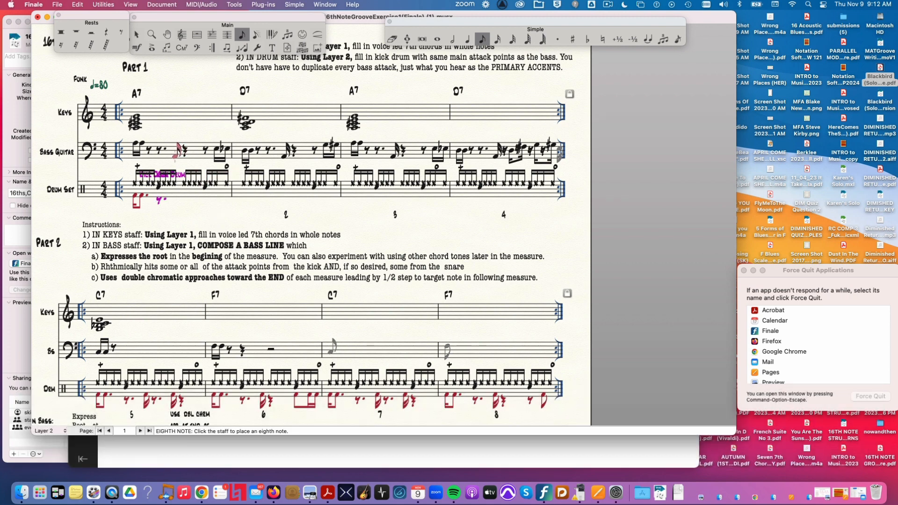
pyautogui.click(497, 39)
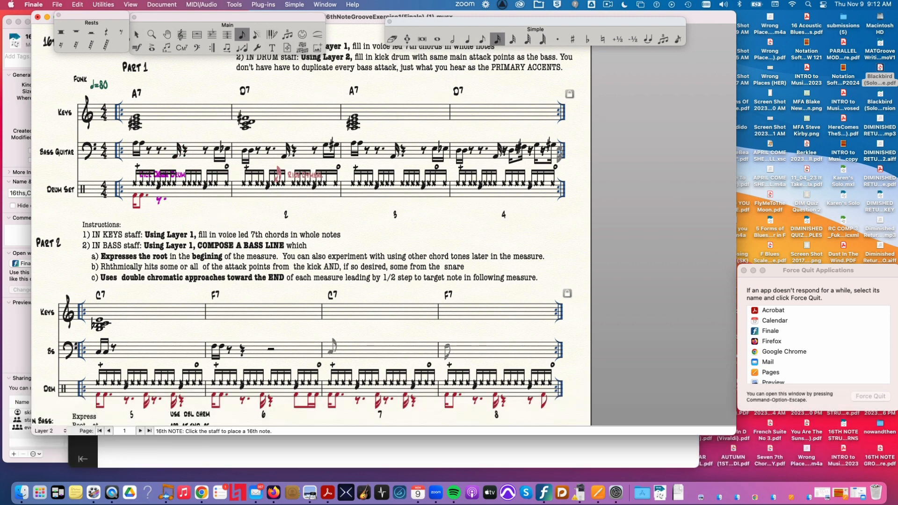
pyautogui.click(175, 196)
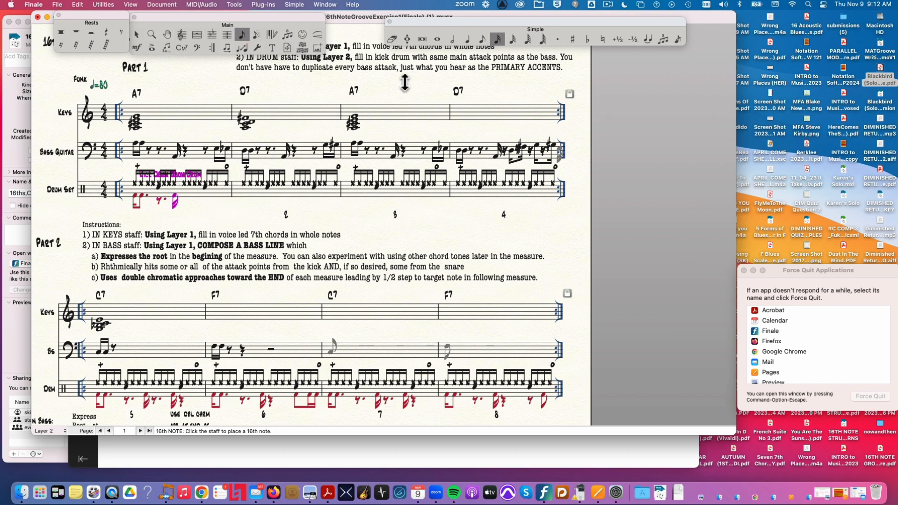
# Add a quarter rest on beat 3 of the kick drum part in measure 1.
pyautogui.click(467, 39)
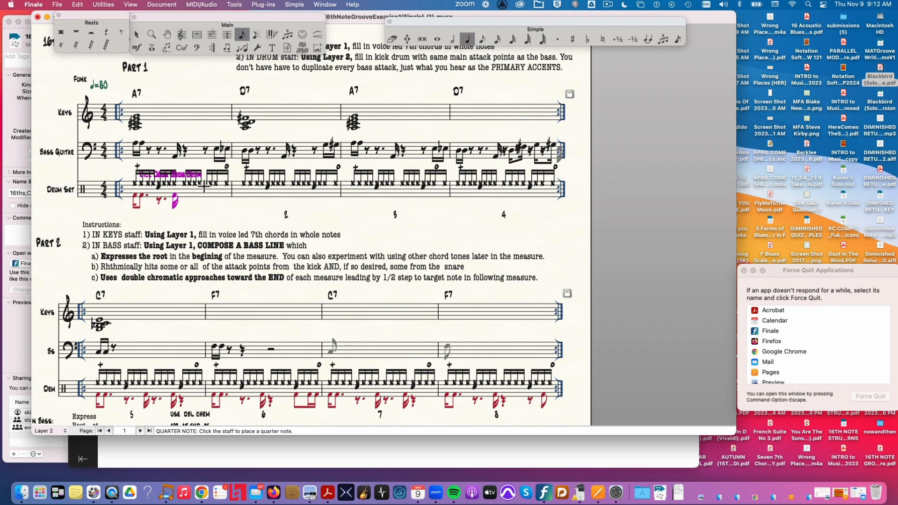
pyautogui.click(182, 201)
pyautogui.press('r')
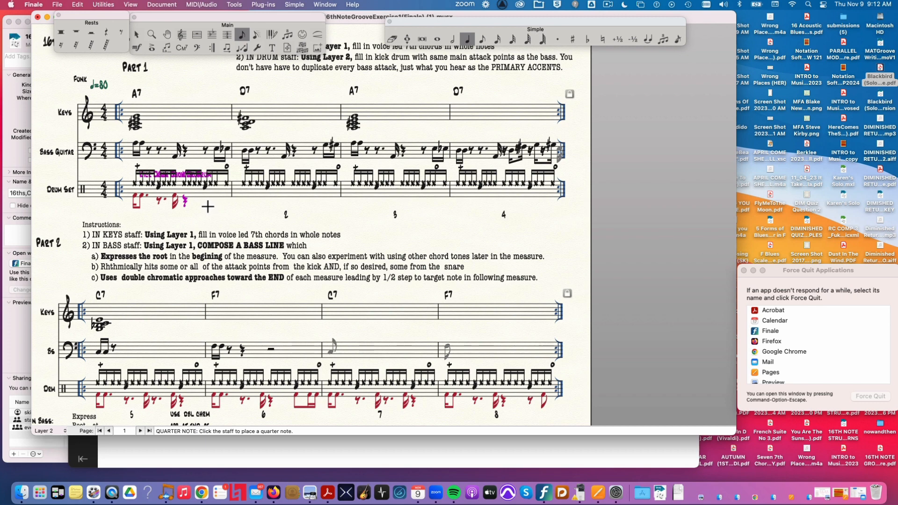
# Fill beat 4 of measure 1's kick drum part with an eighth rest and two 16th notes, and leave Simple Entry.
pyautogui.click(200, 204)
pyautogui.click(204, 194)
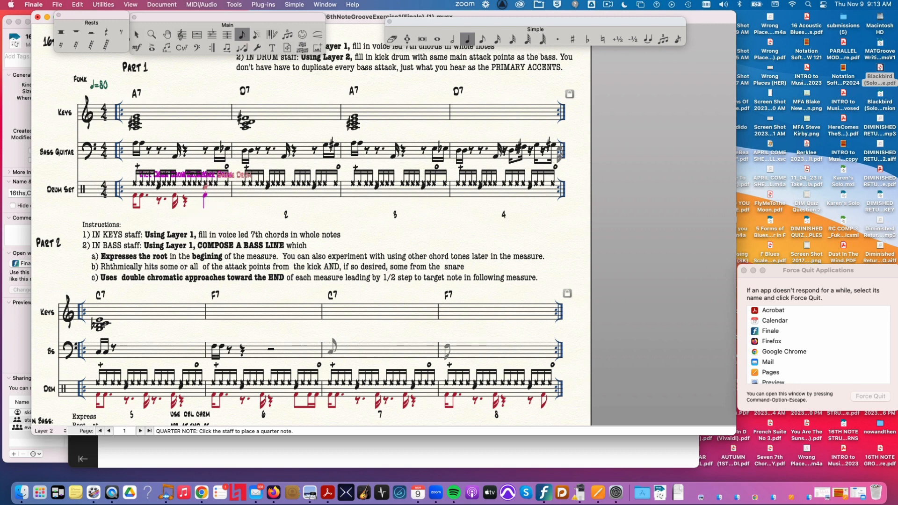
pyautogui.click(205, 195)
pyautogui.click(482, 39)
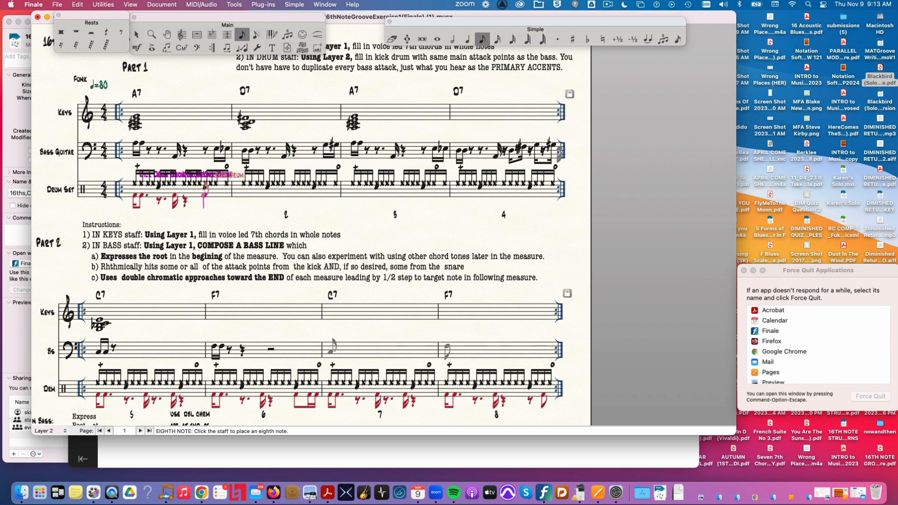
pyautogui.click(206, 199)
pyautogui.press('r')
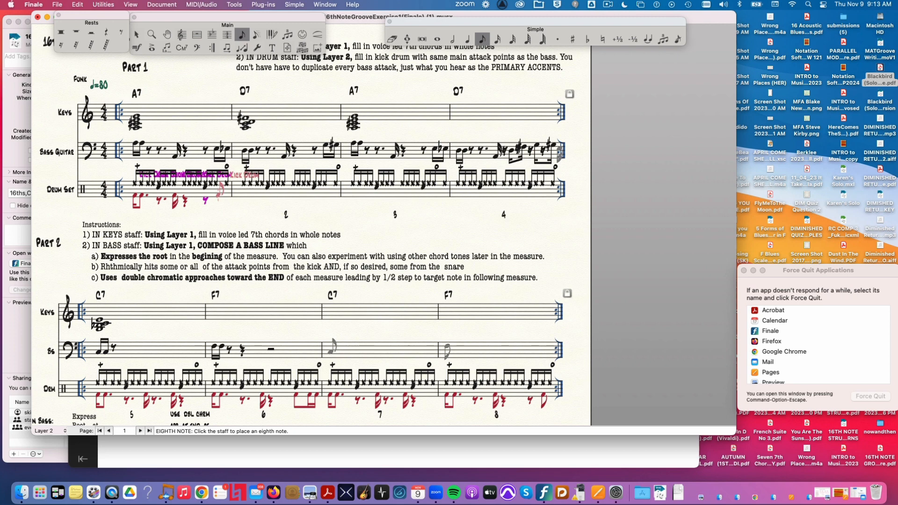
pyautogui.press('4')
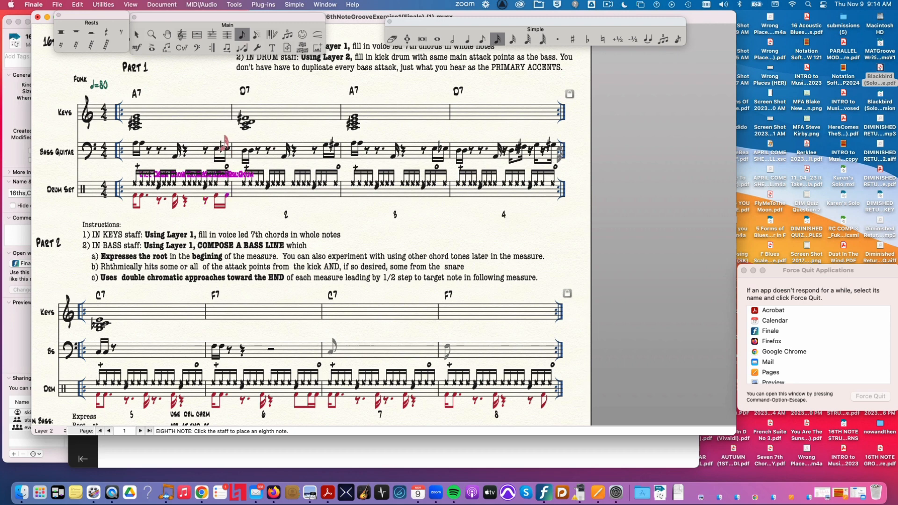
pyautogui.click(218, 206)
pyautogui.click(545, 141)
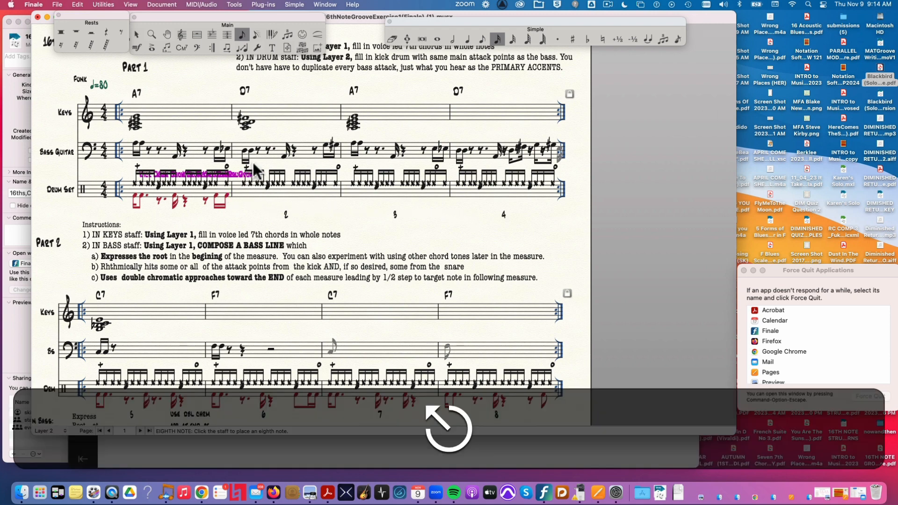
pyautogui.press('Escape')
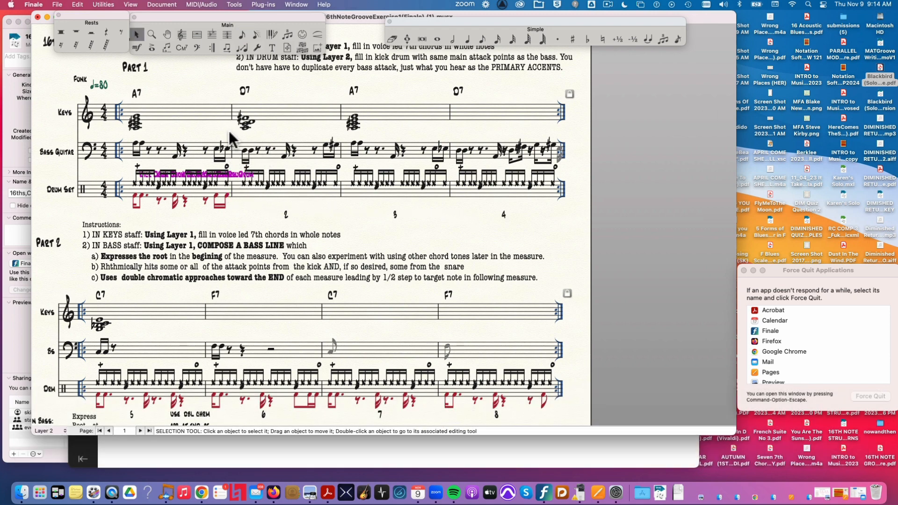
# Review the output sources in Audio Setup, keeping Telestream Audio Capture as the output source.
pyautogui.click(200, 4)
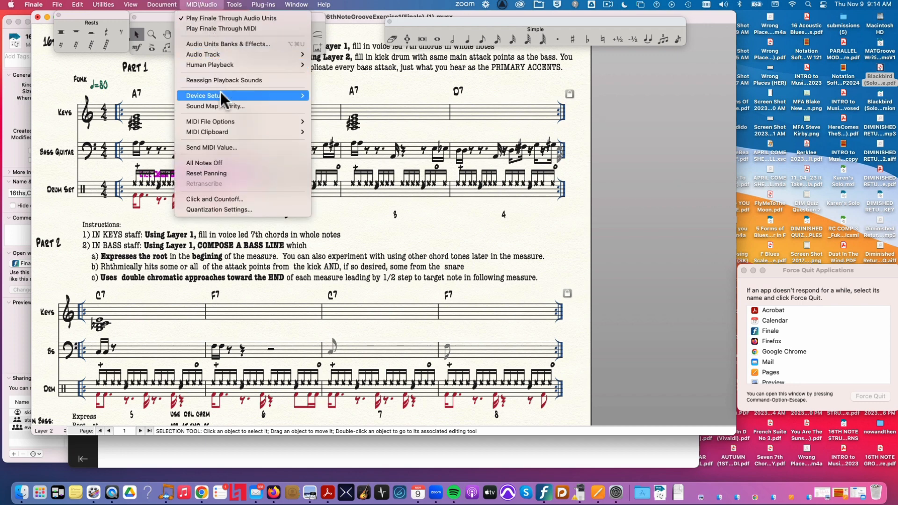
pyautogui.moveTo(220, 92)
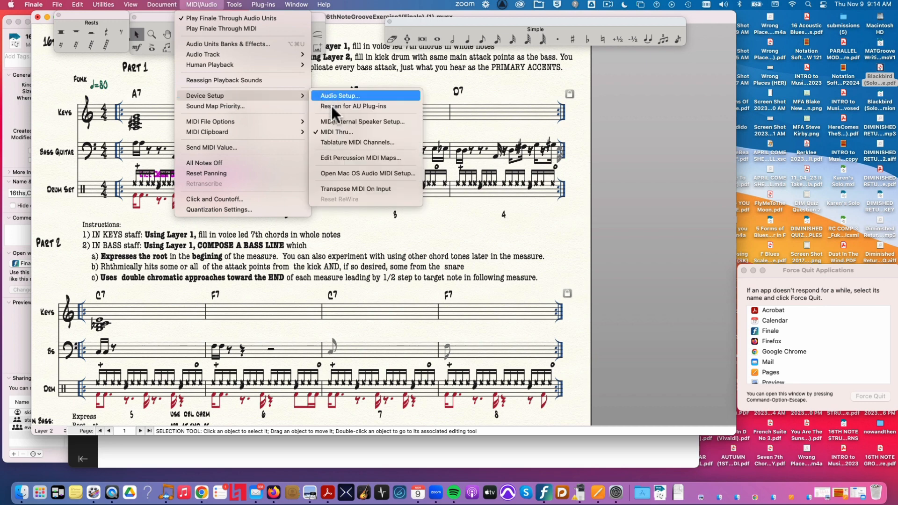
pyautogui.click(331, 93)
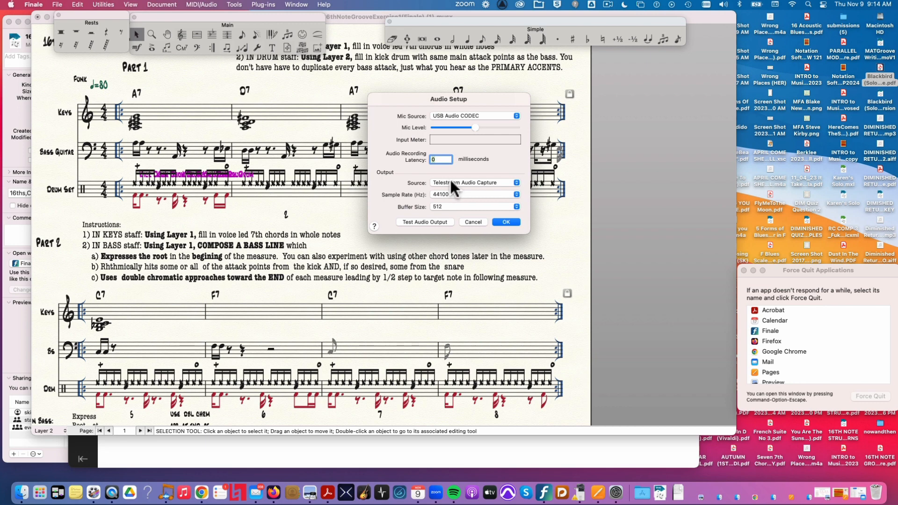
pyautogui.click(482, 182)
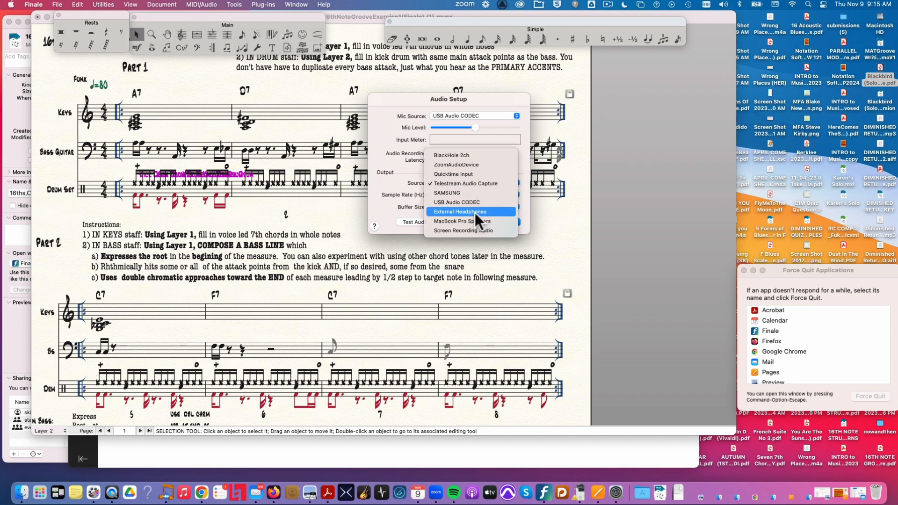
pyautogui.click(472, 183)
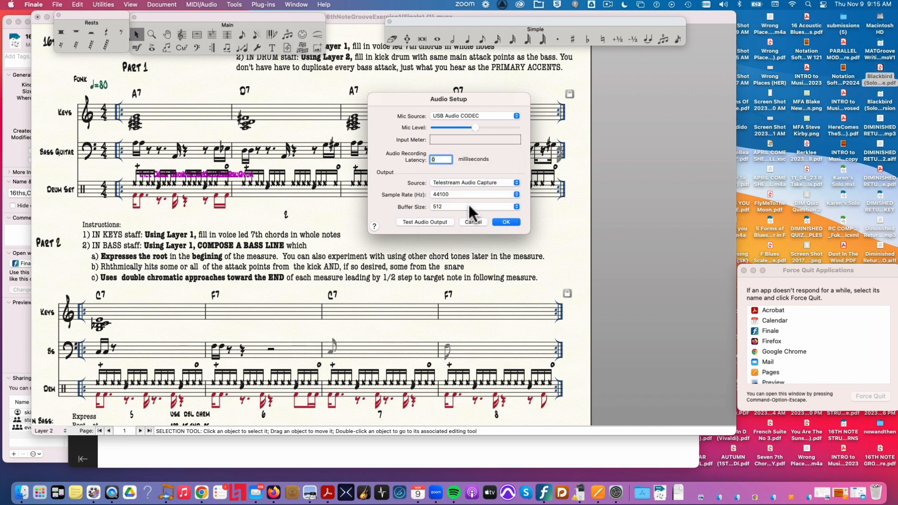
pyautogui.click(499, 222)
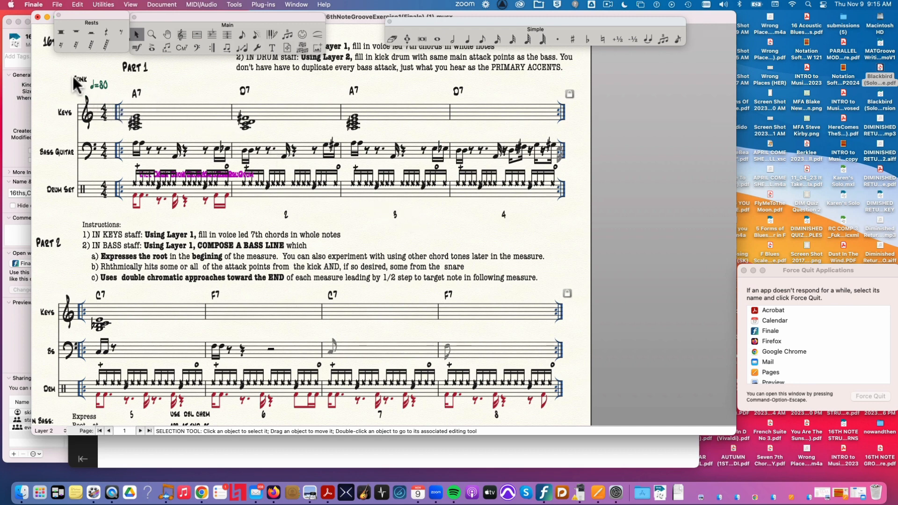
# Turn on auto save in the preferences, set it to every 3 minutes, and apply the change.
pyautogui.click(33, 5)
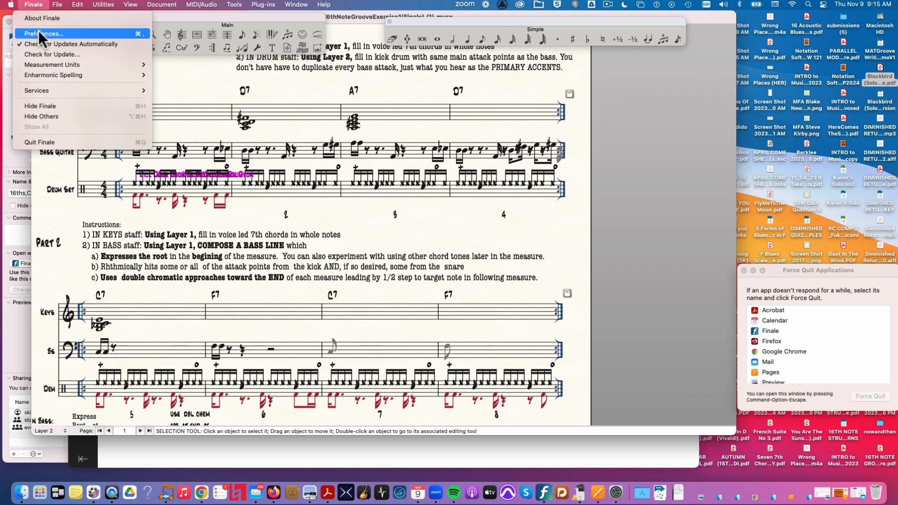
pyautogui.click(39, 33)
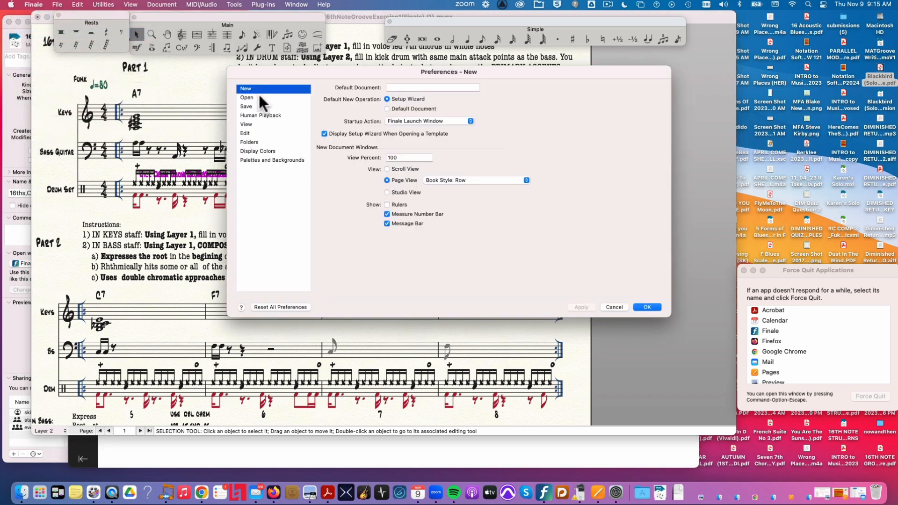
pyautogui.click(256, 106)
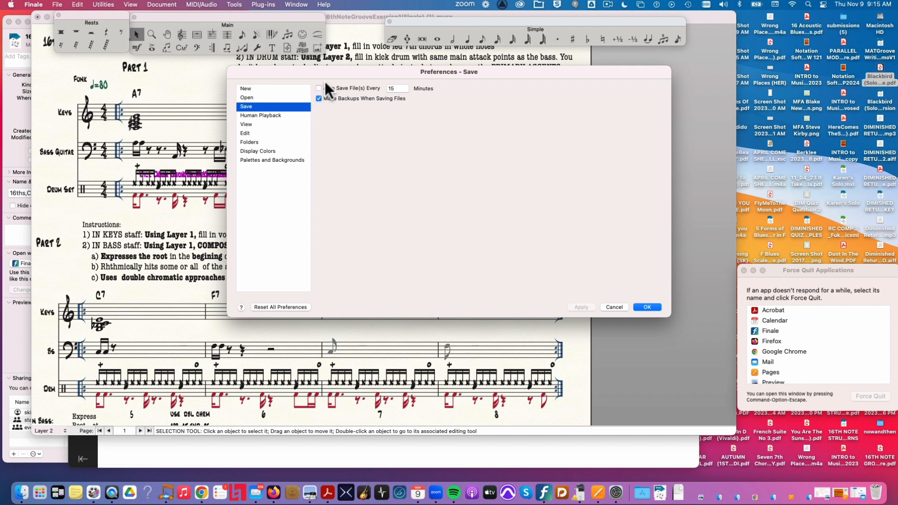
pyautogui.doubleClick(396, 88)
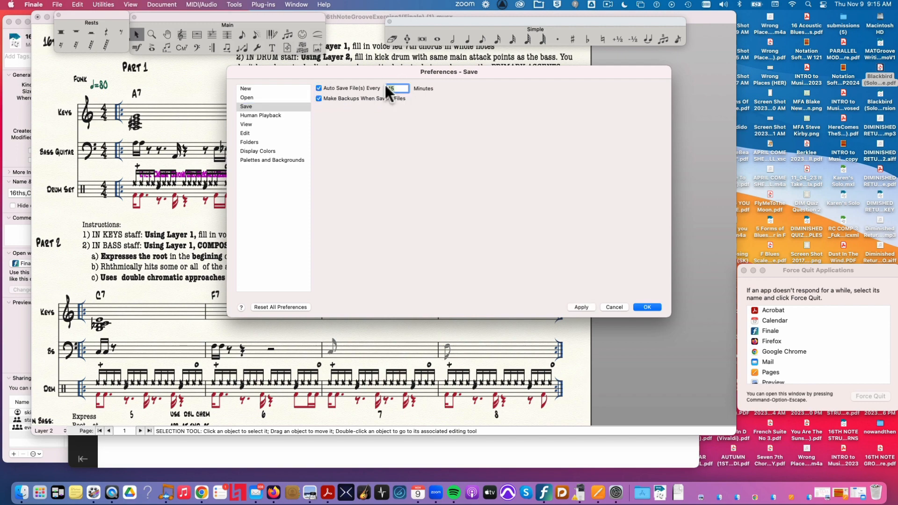
pyautogui.write('5')
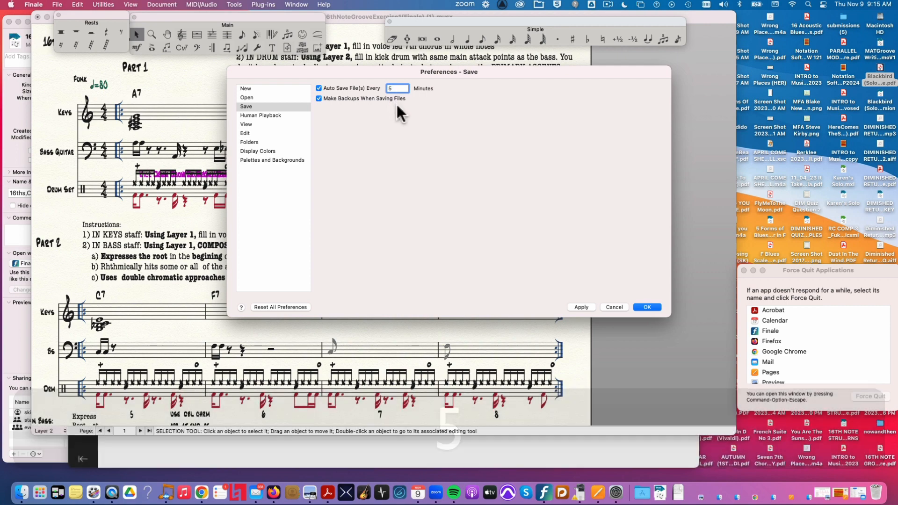
pyautogui.press('BackSpace')
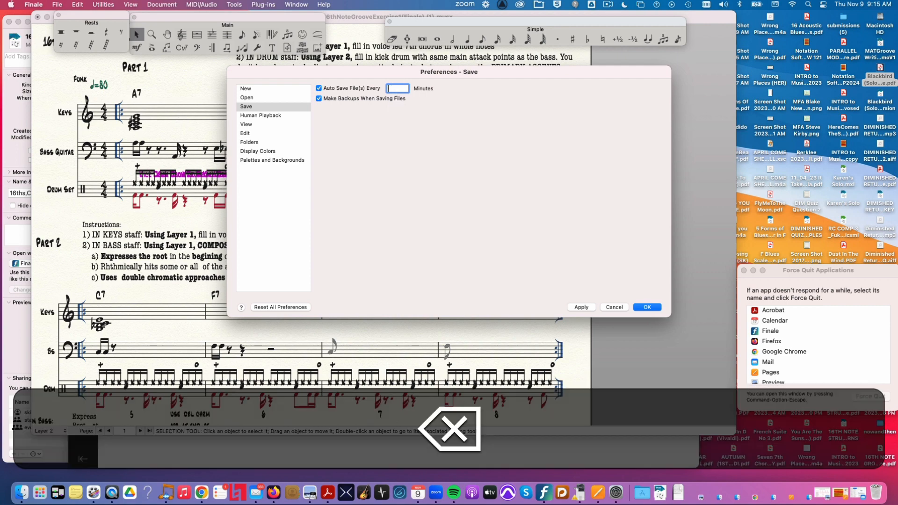
pyautogui.write('3')
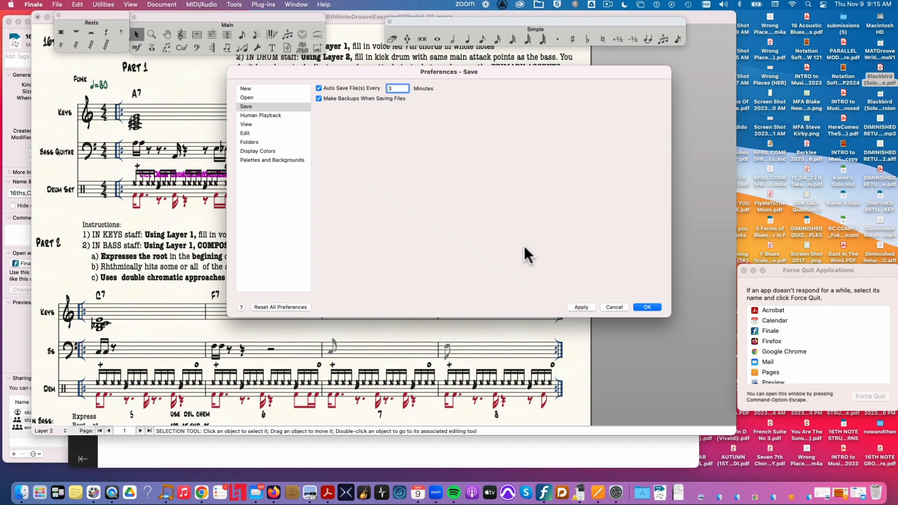
pyautogui.click(585, 307)
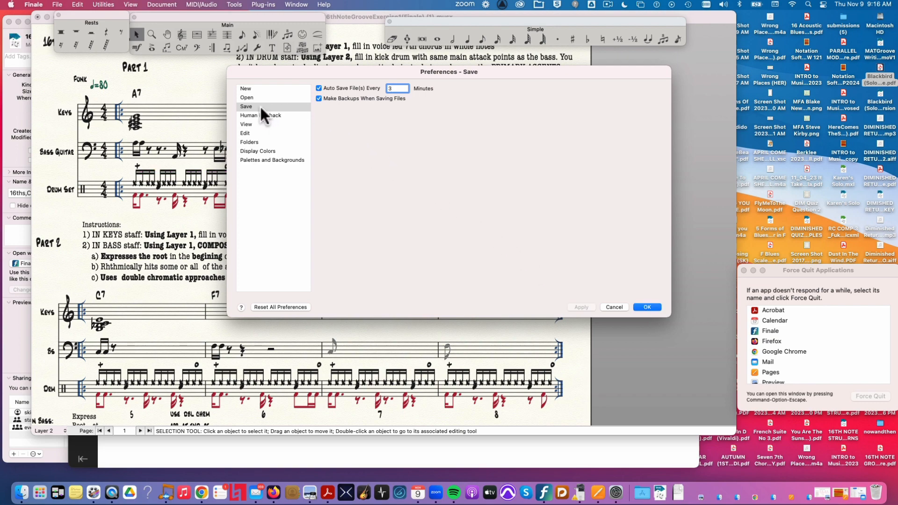
# Check the folder locations for backup and auto-save files in the preferences, and return to the score.
pyautogui.click(253, 141)
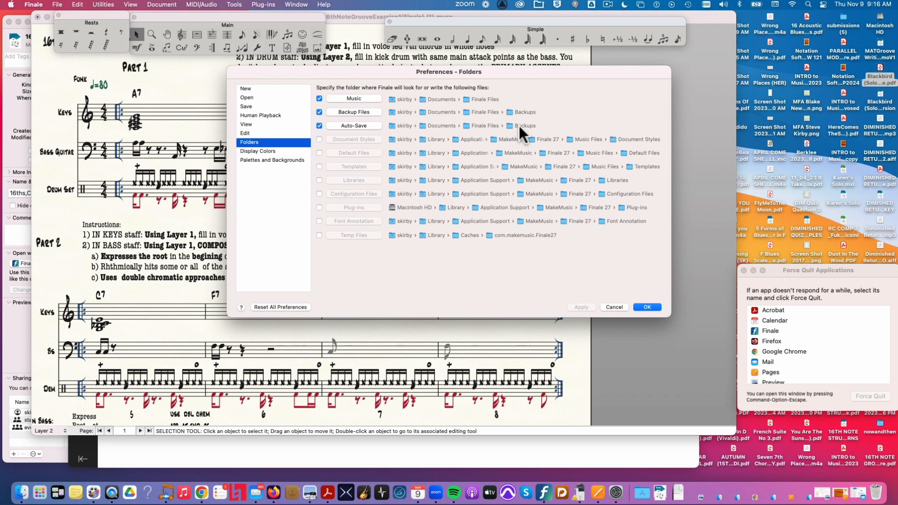
pyautogui.click(647, 307)
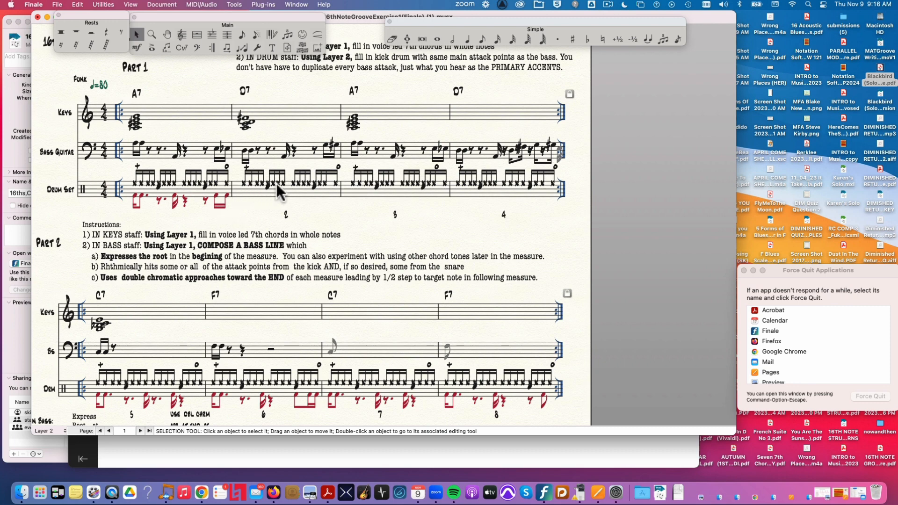
pyautogui.scroll(-5, 305, 190)
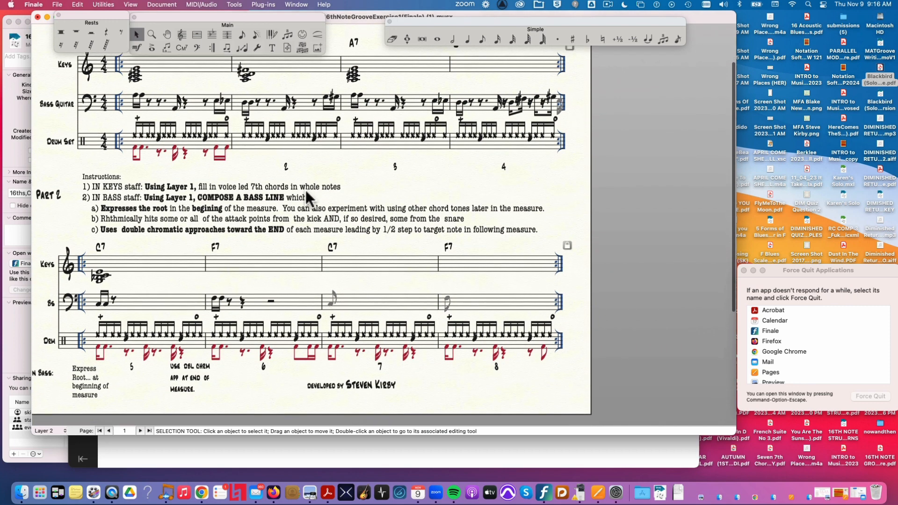
# Try to change the second bass note of measure 5 to a dotted eighth note.
pyautogui.scroll(-1, 304, 189)
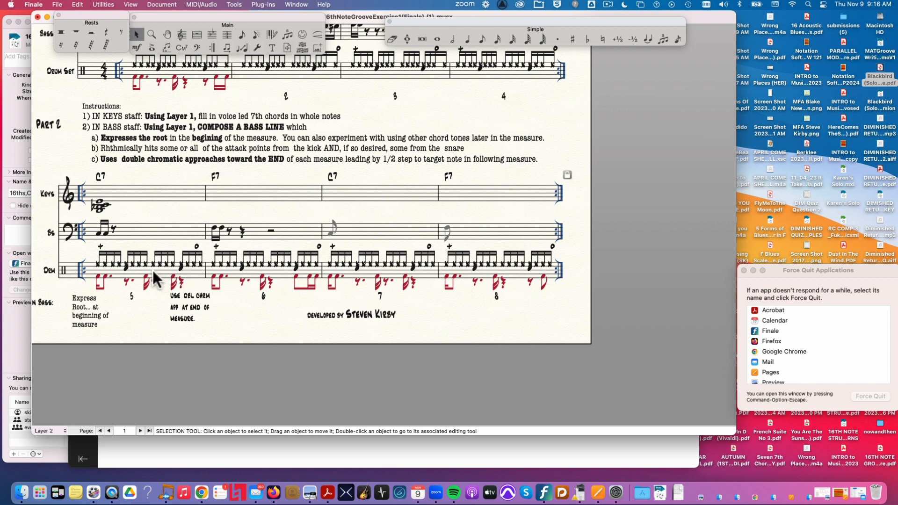
pyautogui.doubleClick(105, 231)
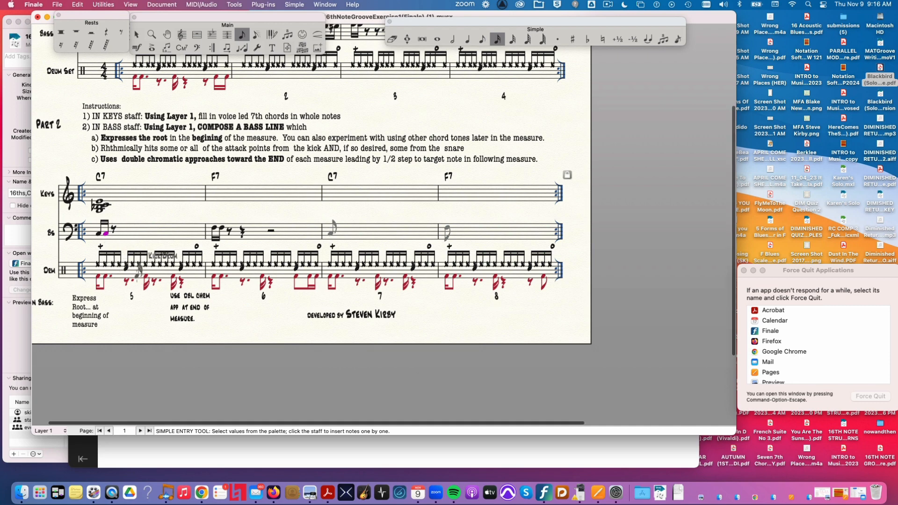
pyautogui.press('Escape')
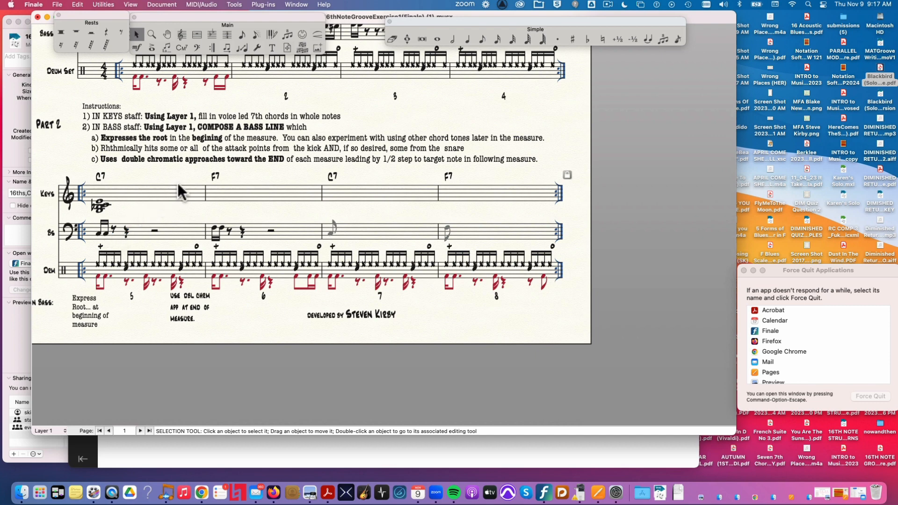
pyautogui.click(482, 40)
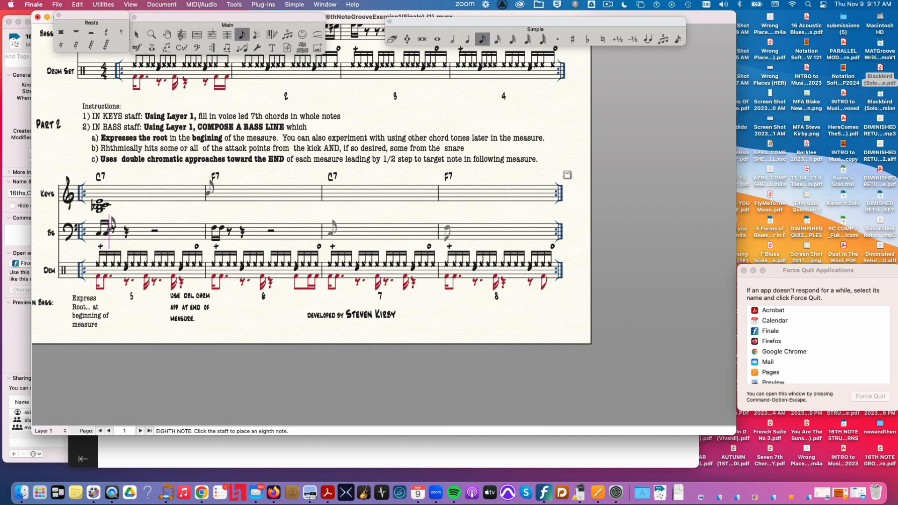
pyautogui.click(107, 232)
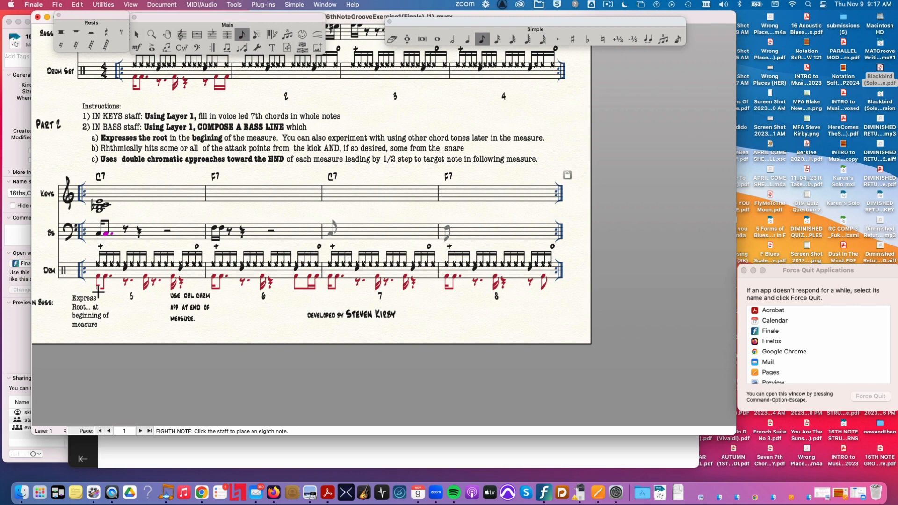
pyautogui.press('super+z')
pyautogui.press('super+z')
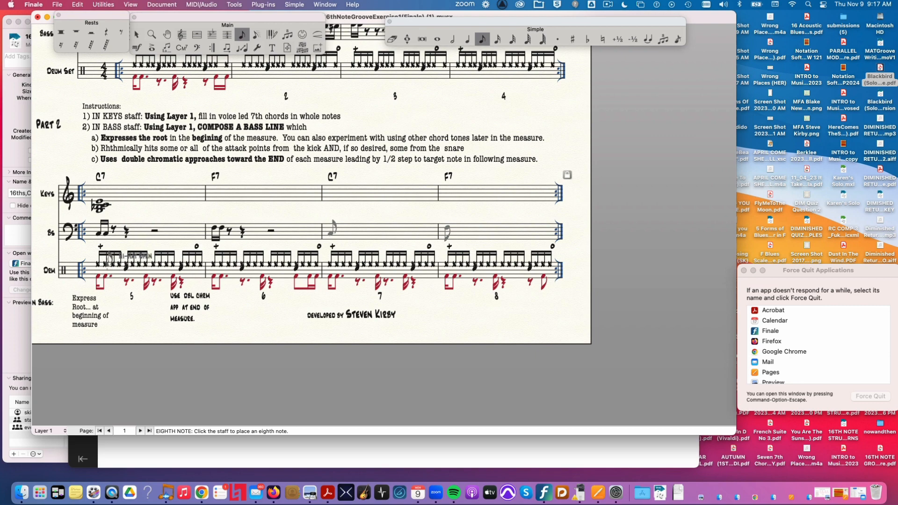
# Rewrite the start of measure 5's bass line with a dotted eighth as the second note and a dotted eighth rest, deleting the remaining rests.
pyautogui.click(107, 232)
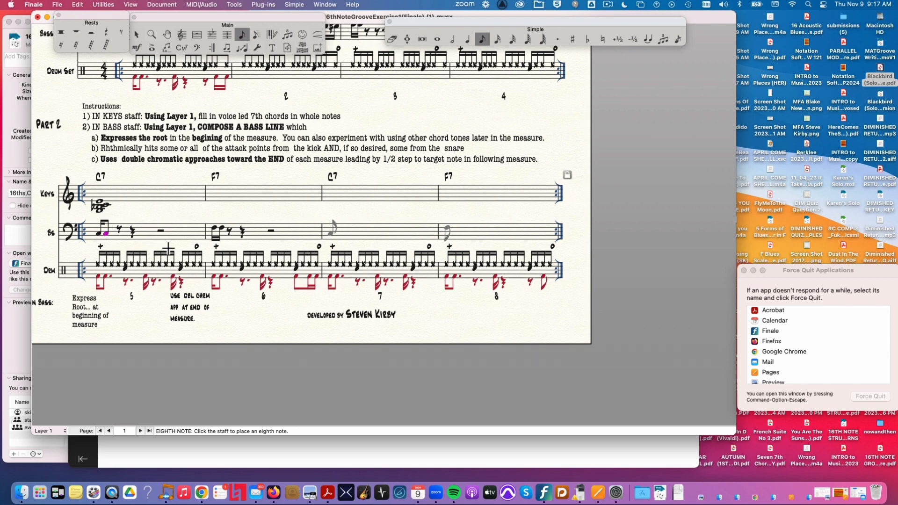
pyautogui.press('.')
pyautogui.press('Right')
pyautogui.press('.')
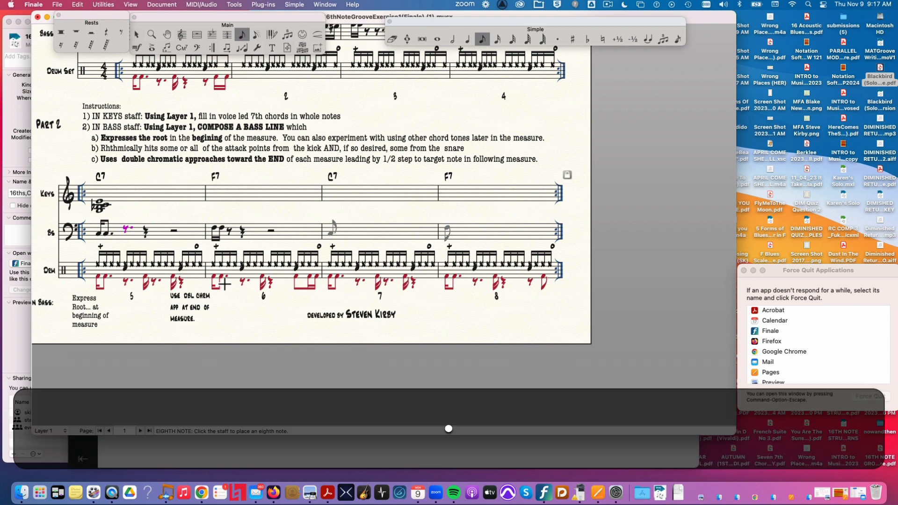
pyautogui.press('Right')
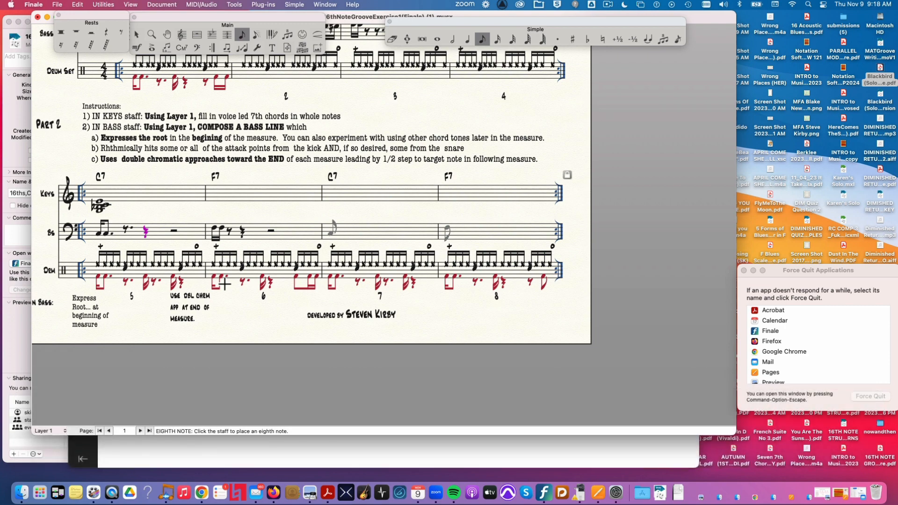
pyautogui.press('BackSpace')
pyautogui.press('BackSpace')
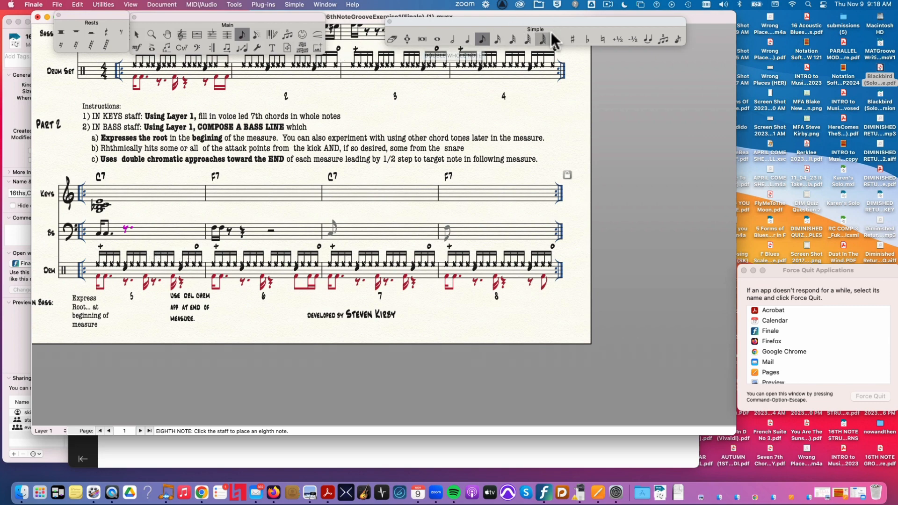
# Complete beat 2 of measure 5's bass line with a 16th note and fill beat 3 with a dotted eighth rest and a 16th note.
pyautogui.click(497, 39)
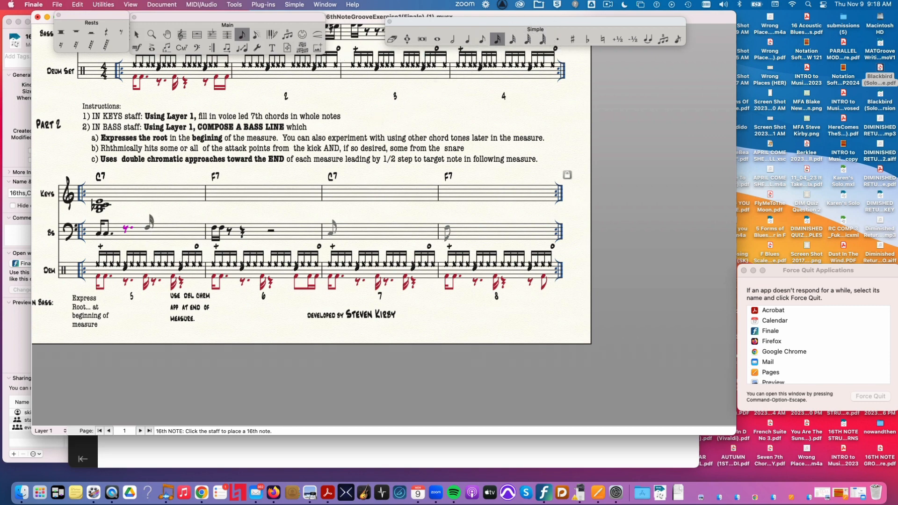
pyautogui.click(146, 231)
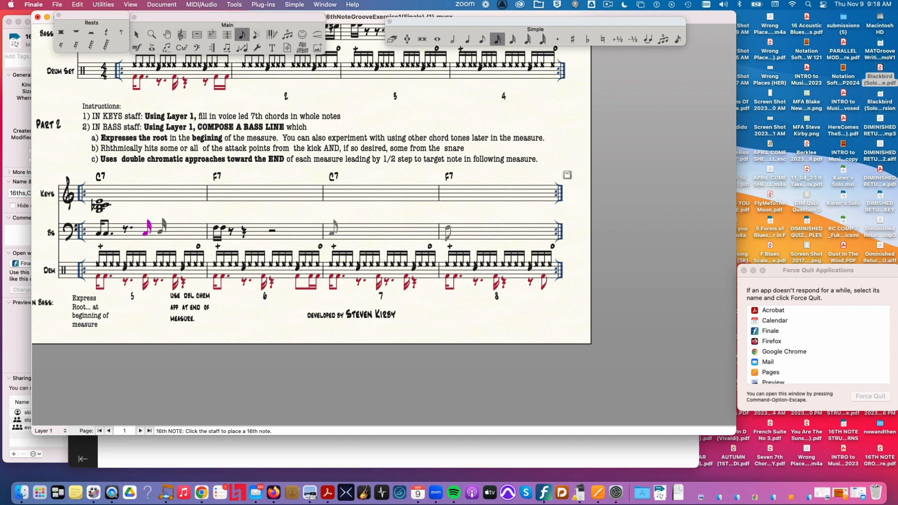
pyautogui.press('4')
pyautogui.click(156, 234)
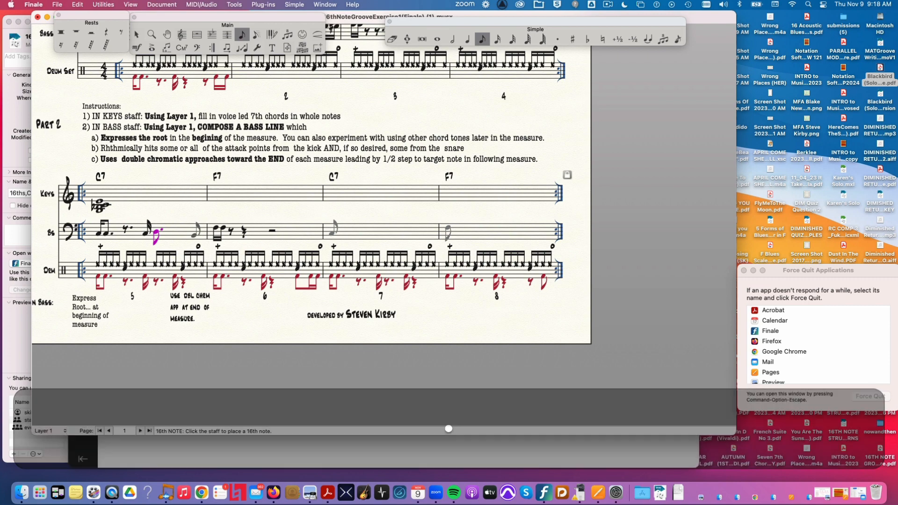
pyautogui.press('r')
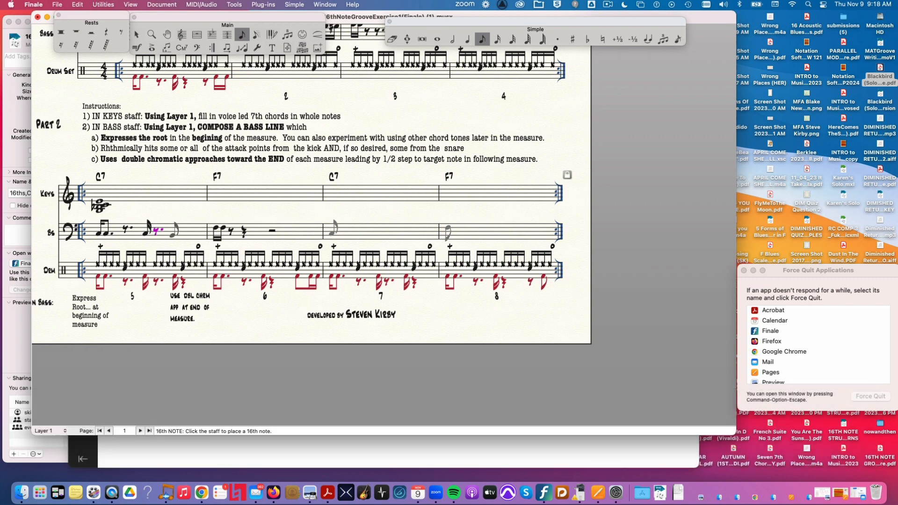
pyautogui.press('3')
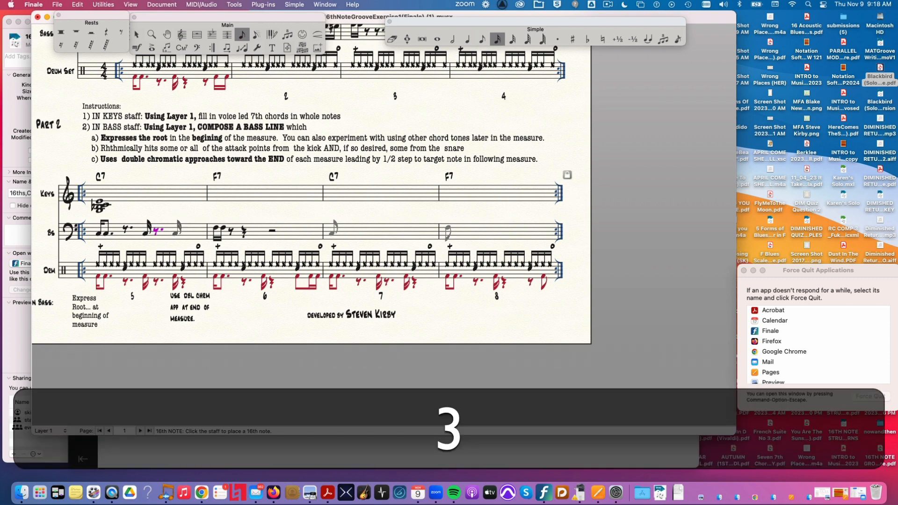
pyautogui.click(176, 229)
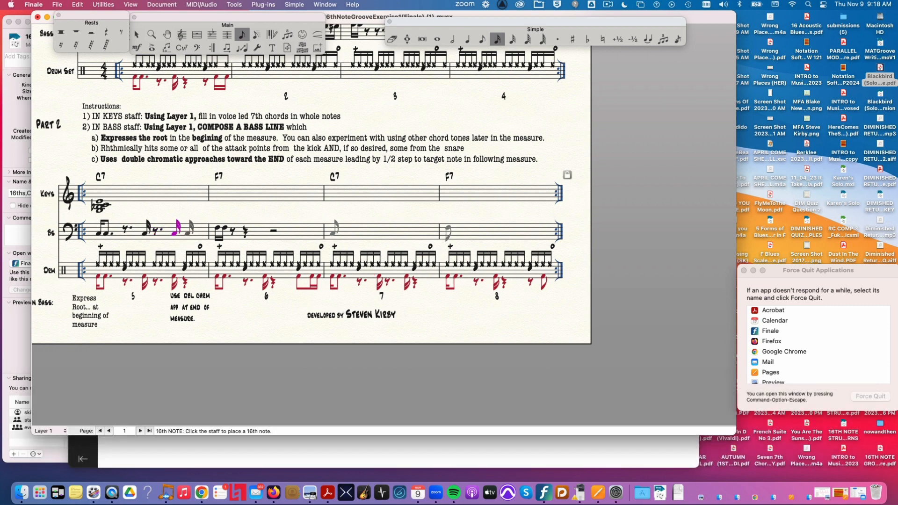
# Fill beat 4 of measure 5's bass line with an eighth rest and two 16th notes.
pyautogui.press('5')
pyautogui.press('r')
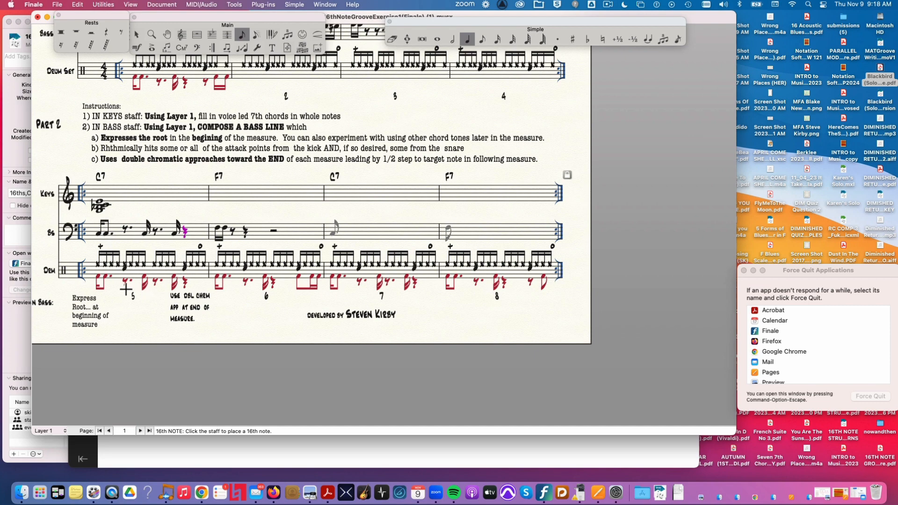
pyautogui.press('space')
pyautogui.press('4')
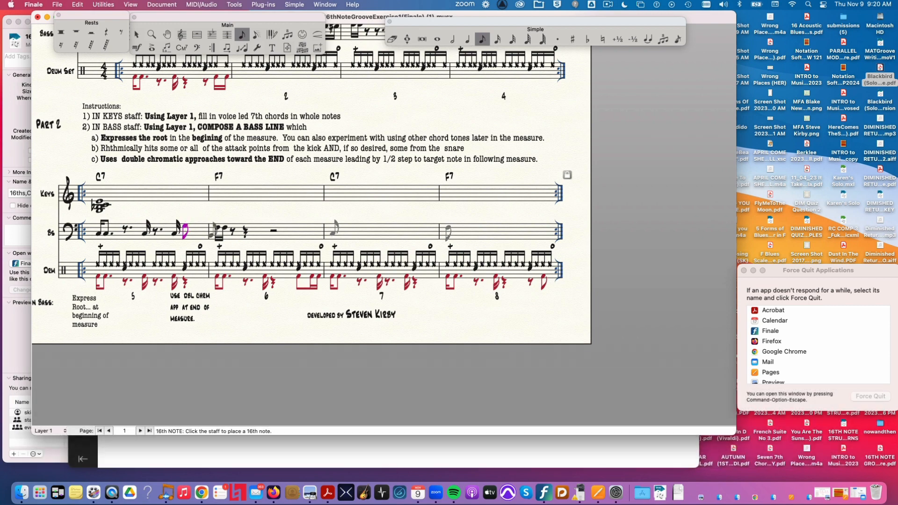
pyautogui.press('r')
pyautogui.press('3')
pyautogui.click(203, 228)
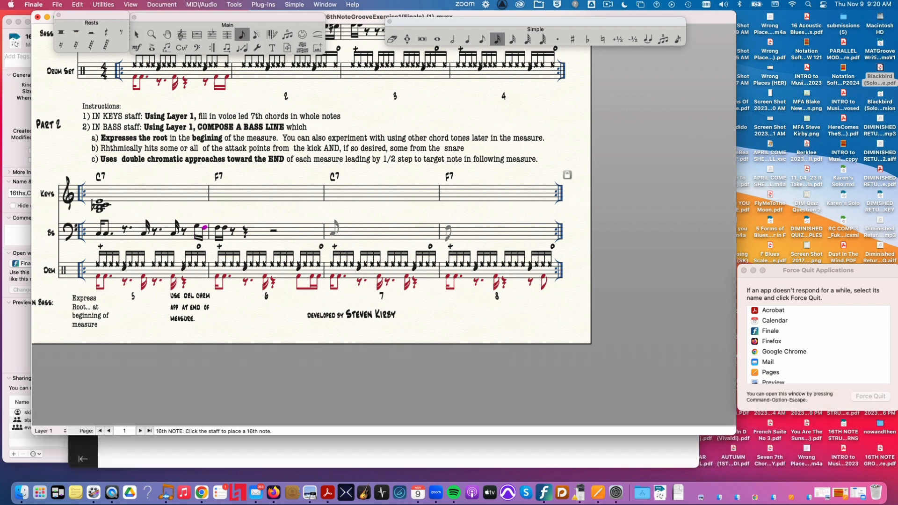
# Raise measure 5's last bass note one step and flatten it, and give the 16th note before it a parenthesized natural.
pyautogui.press('Up')
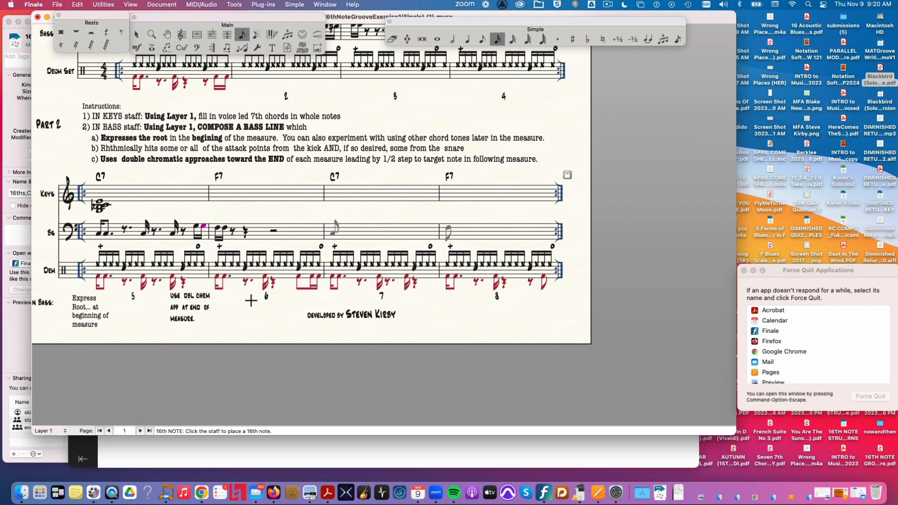
pyautogui.press('-')
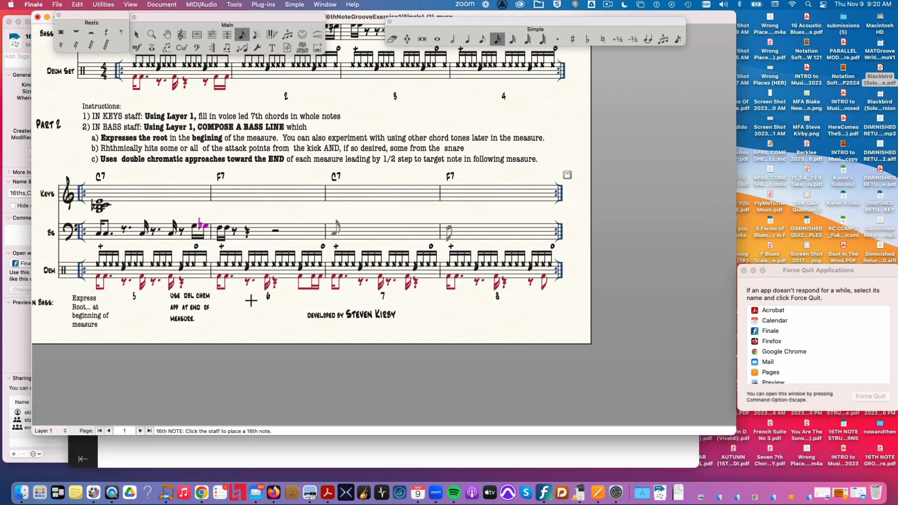
pyautogui.press('Left')
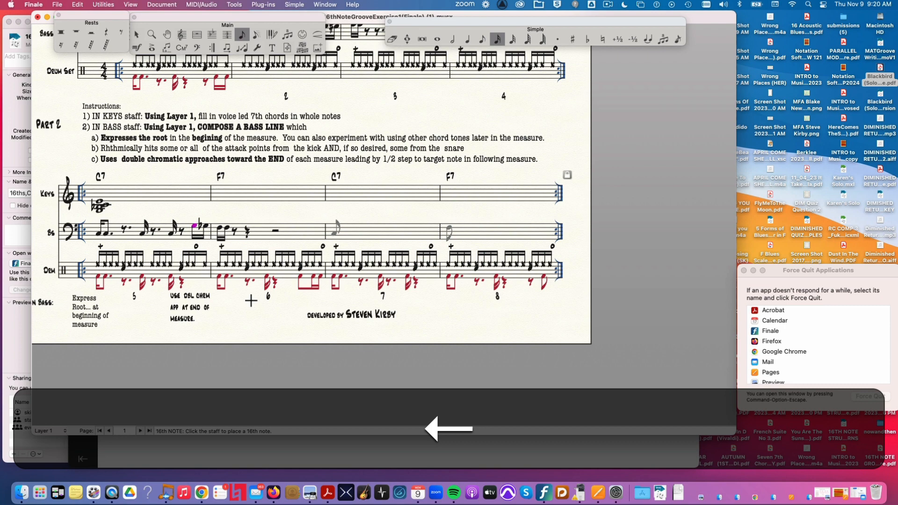
pyautogui.press('n')
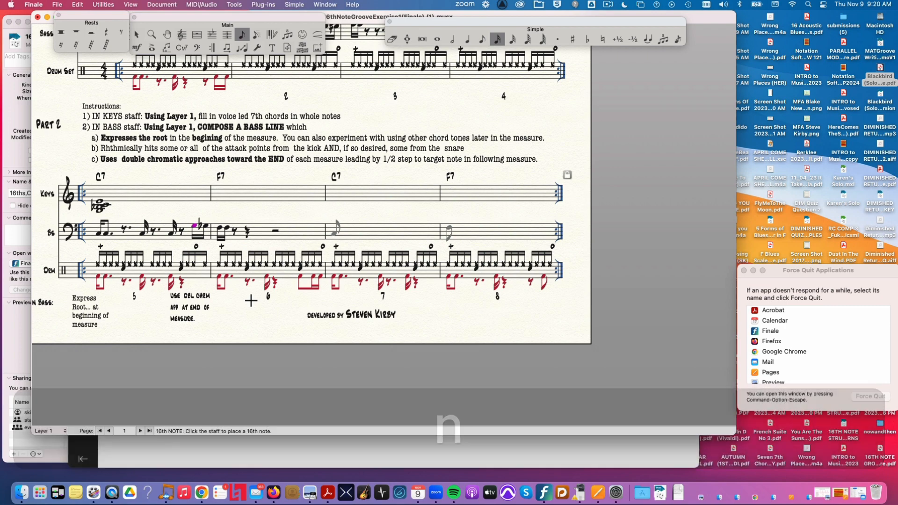
pyautogui.press('p')
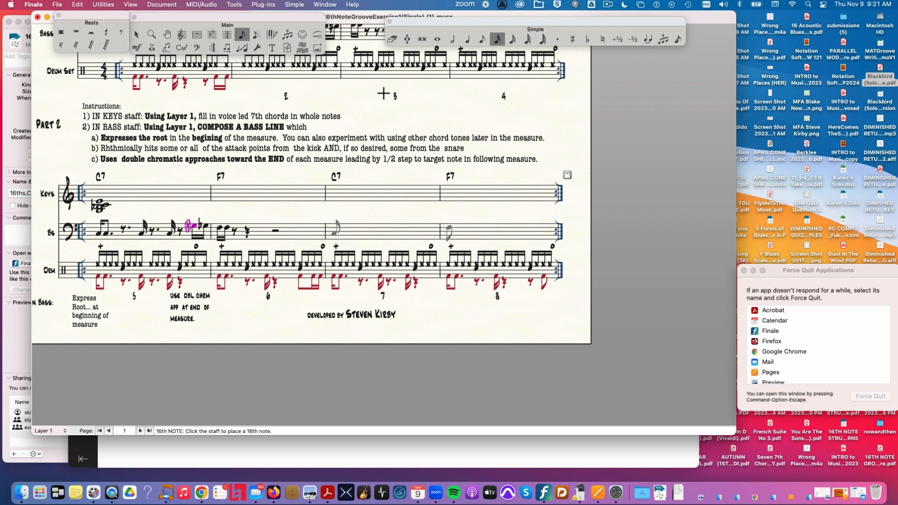
# Change the second bass note of measure 6 to a dotted eighth and delete the eighth rest after it.
pyautogui.click(482, 39)
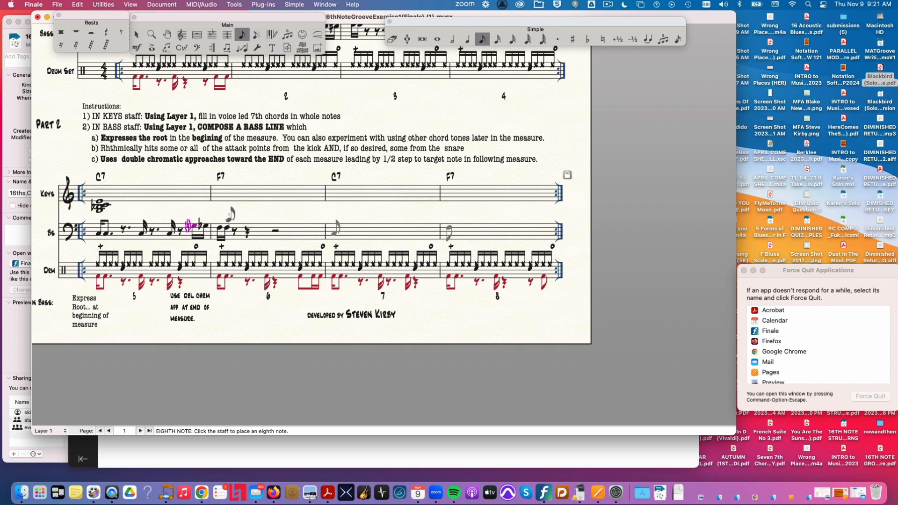
pyautogui.click(226, 228)
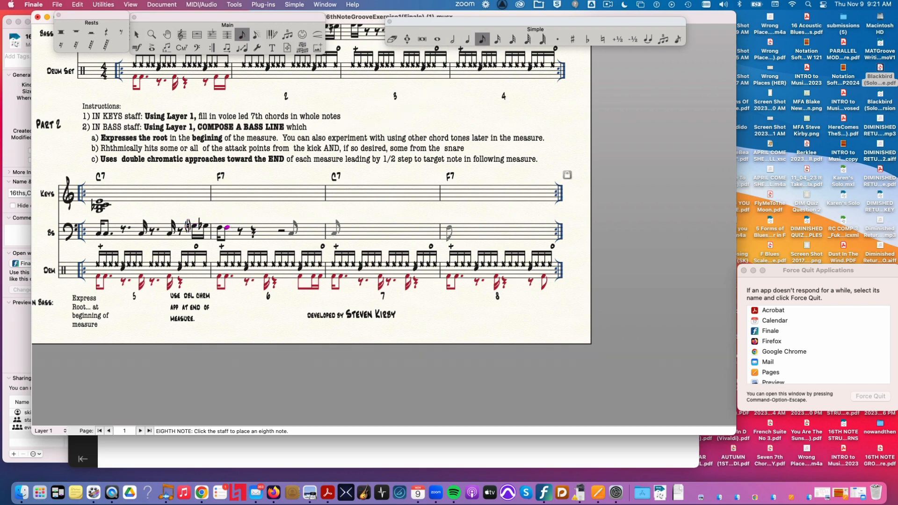
pyautogui.press('Right')
pyautogui.press('Right')
pyautogui.press('BackSpace')
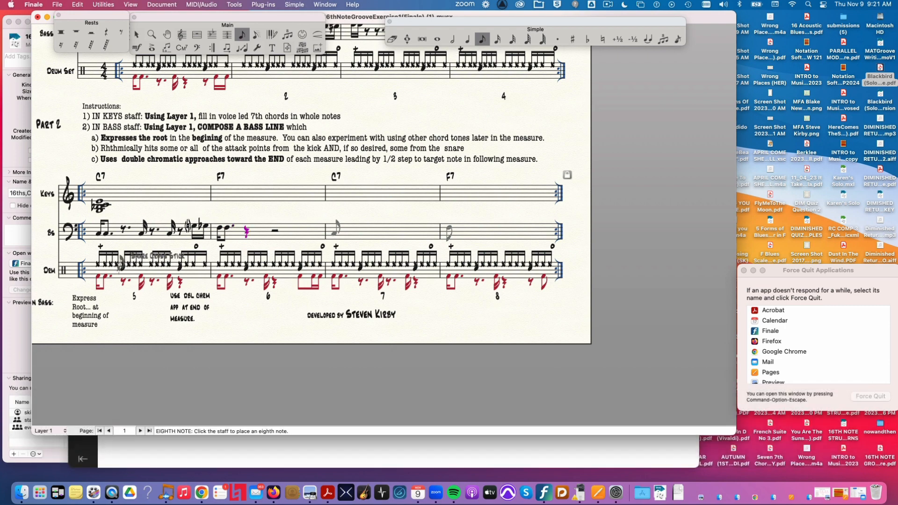
pyautogui.press('space')
# Lower both 16th notes at the end of measure 5's bass line by two staff steps.
pyautogui.press('BackSpace')
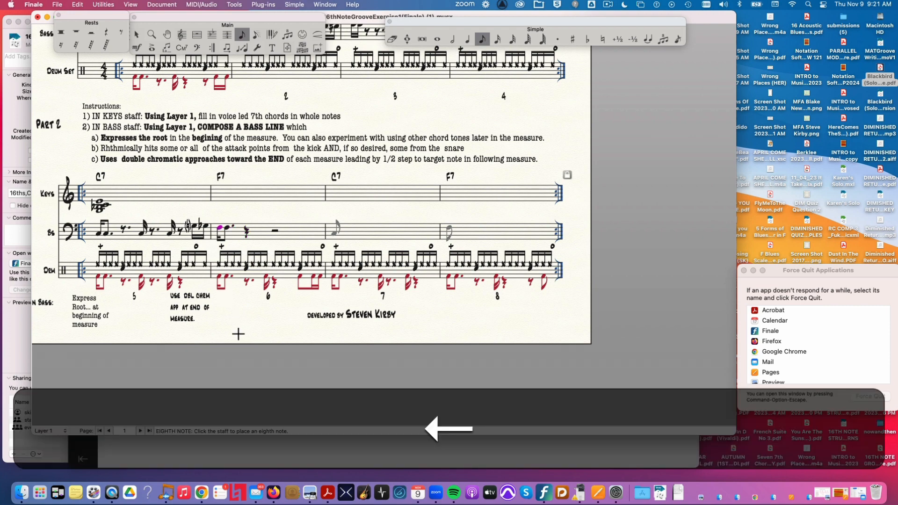
pyautogui.press('Left')
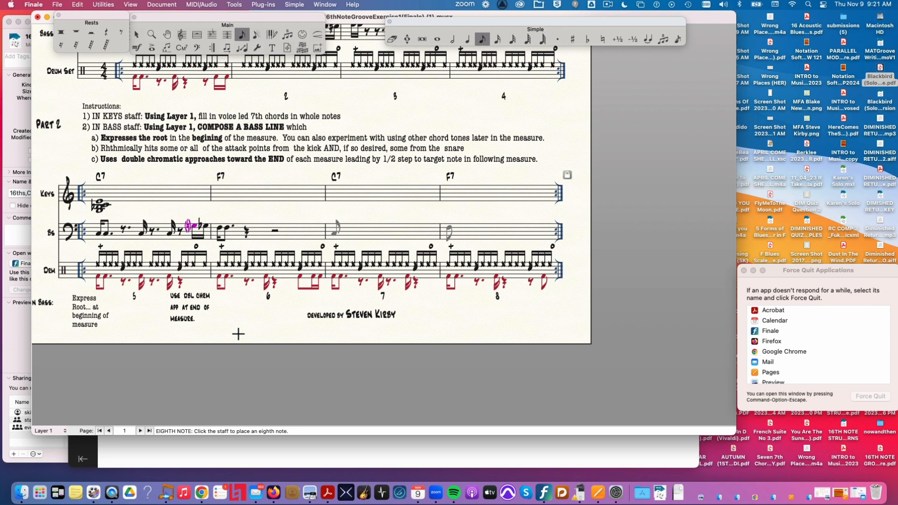
pyautogui.press('Down')
pyautogui.press('Down')
pyautogui.press('Right')
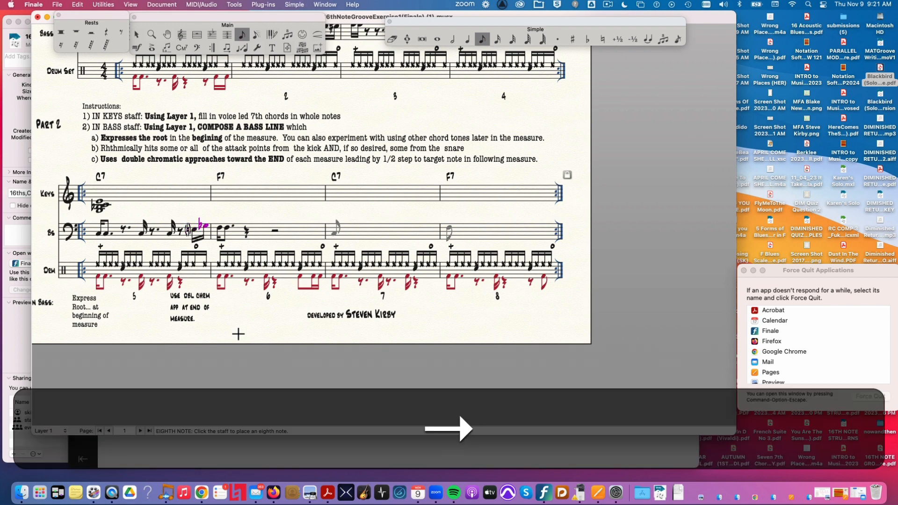
pyautogui.press('Down')
pyautogui.press('Right')
pyautogui.press('Left')
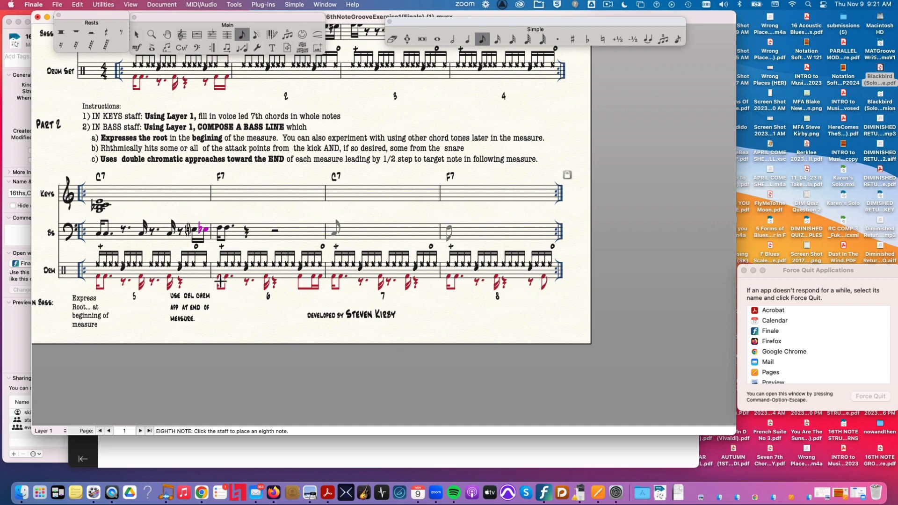
# Try sharp and flat alterations on measure 5's last bass note and leave it natural.
pyautogui.press('n')
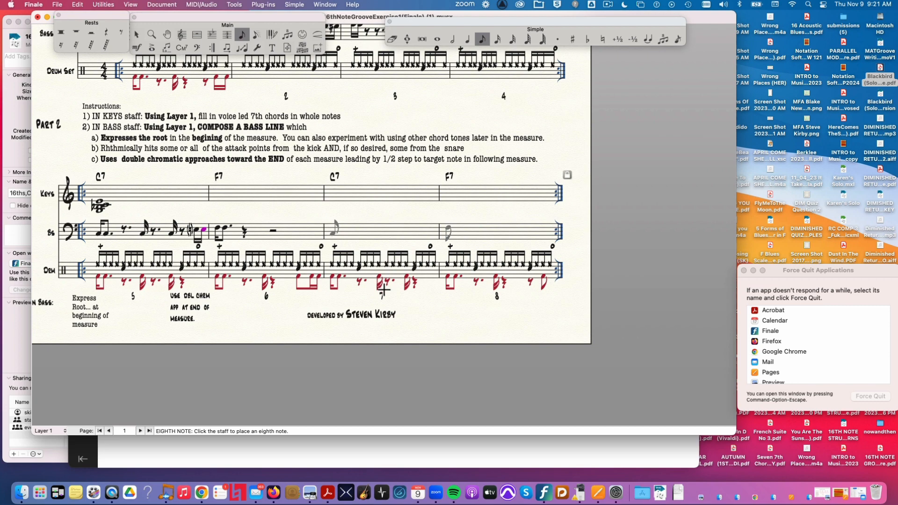
pyautogui.press('=')
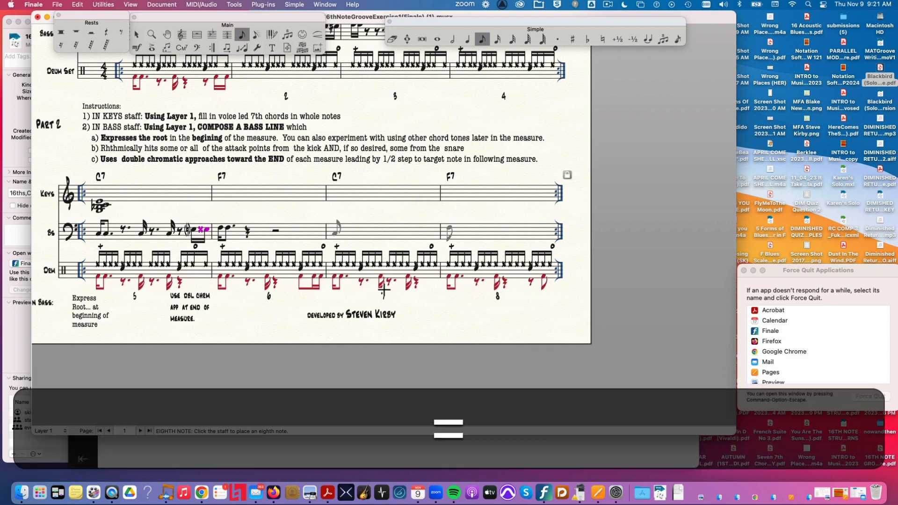
pyautogui.press('-')
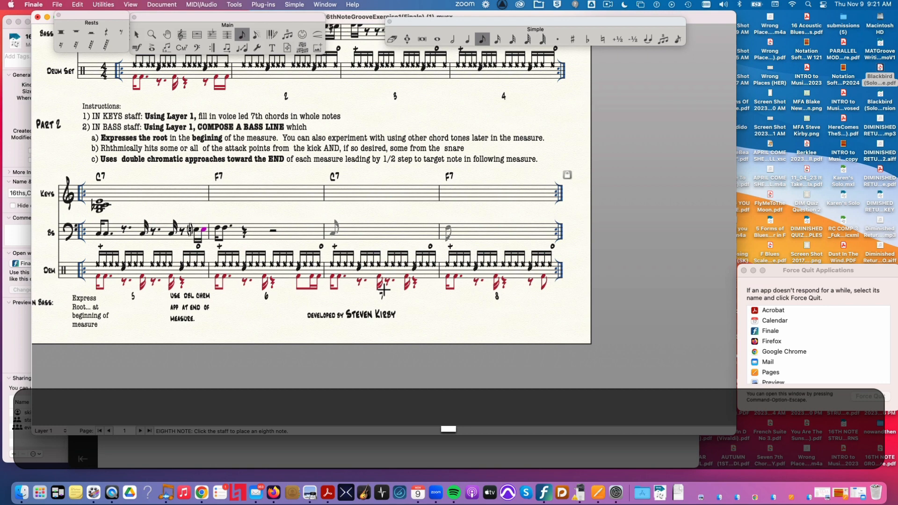
pyautogui.press('-')
pyautogui.press('=')
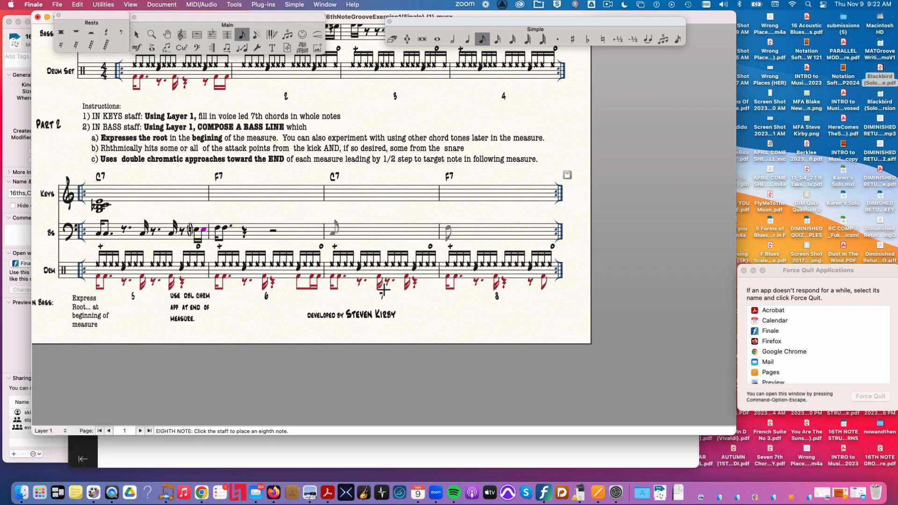
# Flatten the first of the two closing 16th notes in measure 5's bass line and respell it enharmonically.
pyautogui.press('Left')
pyautogui.press('Right')
pyautogui.press('Left')
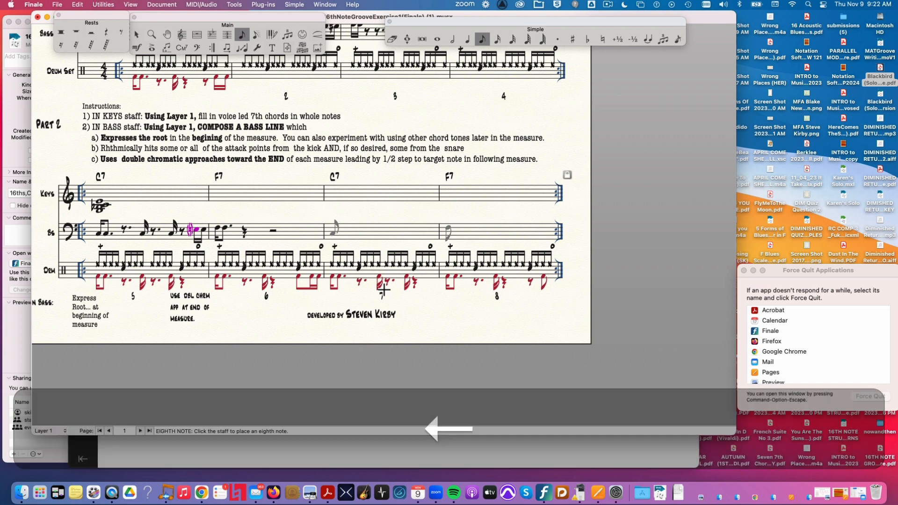
pyautogui.press('-')
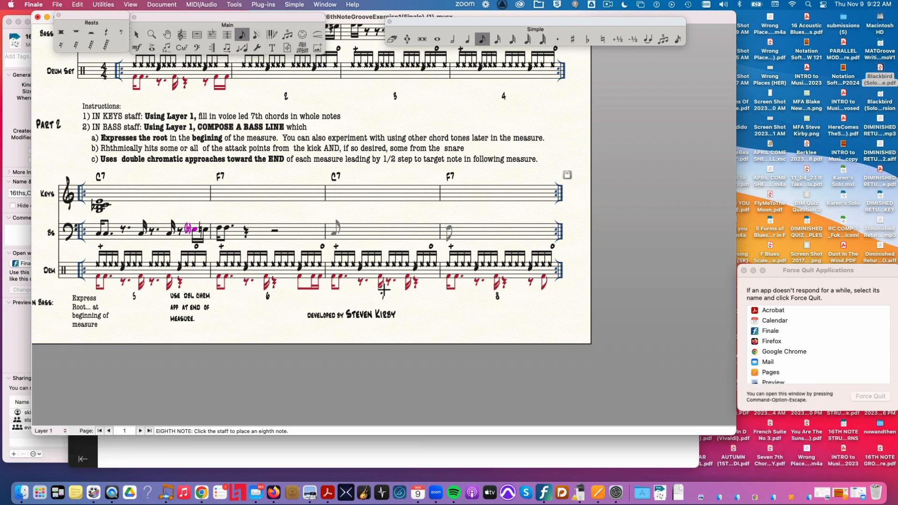
pyautogui.press('\\')
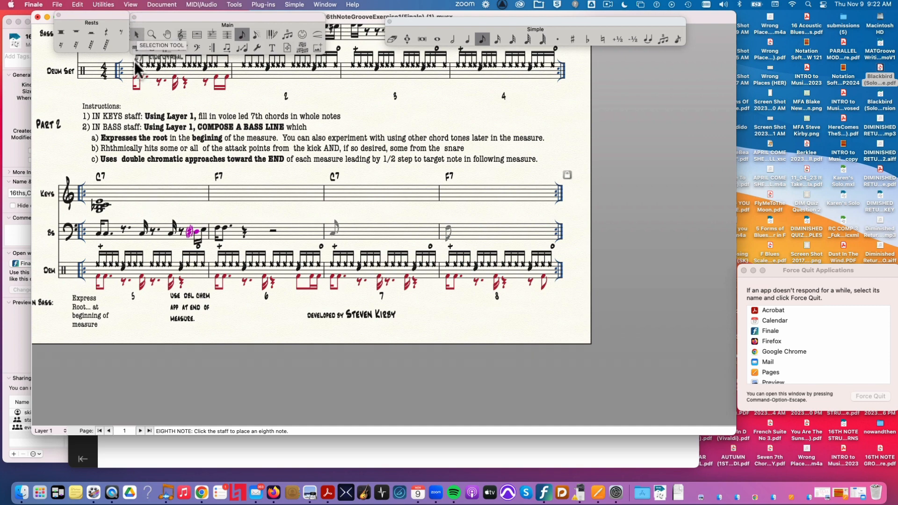
pyautogui.press('Escape')
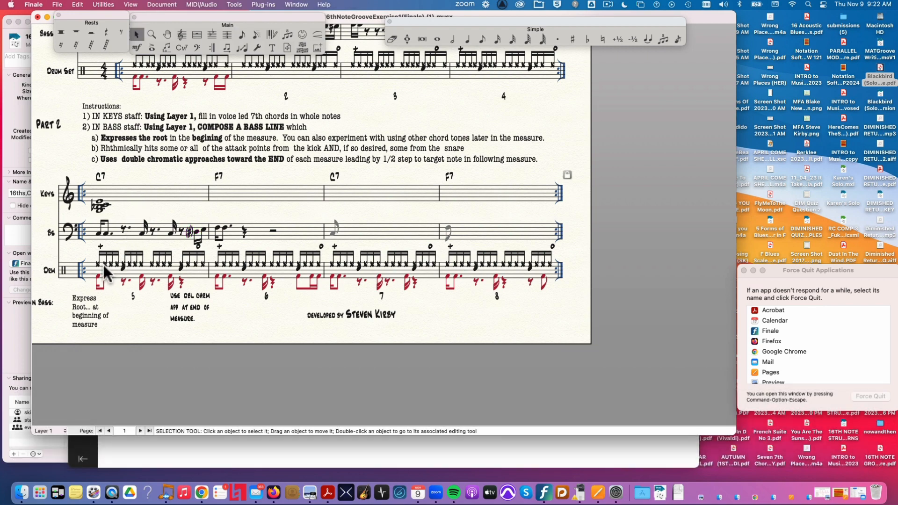
# Copy the whole bass line of measure 5 into measure 7 of the bass staff.
pyautogui.click(113, 234)
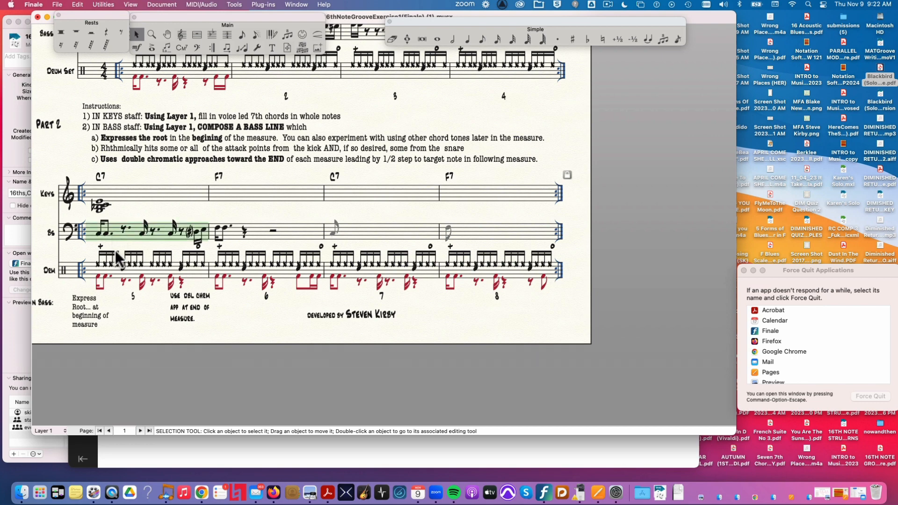
pyautogui.click(115, 268)
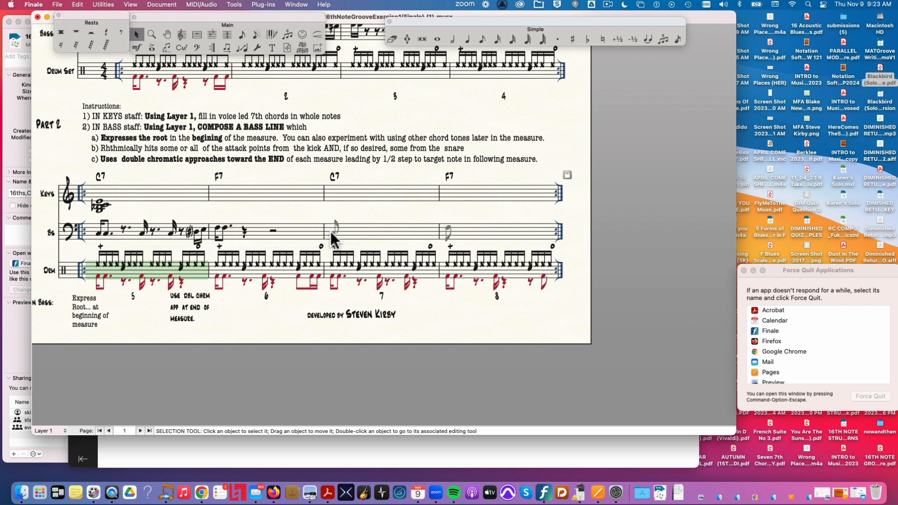
pyautogui.click(134, 226)
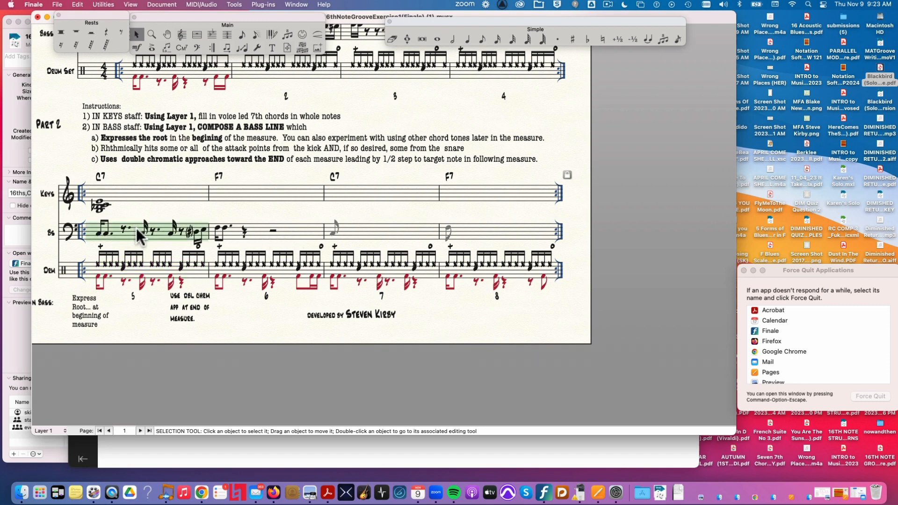
pyautogui.press('super+c')
pyautogui.click(347, 233)
pyautogui.press('super+v')
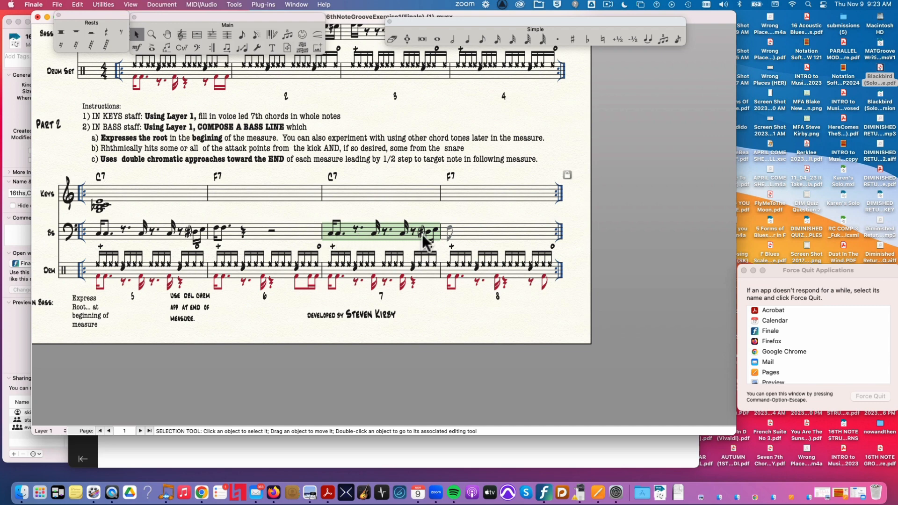
pyautogui.click(261, 231)
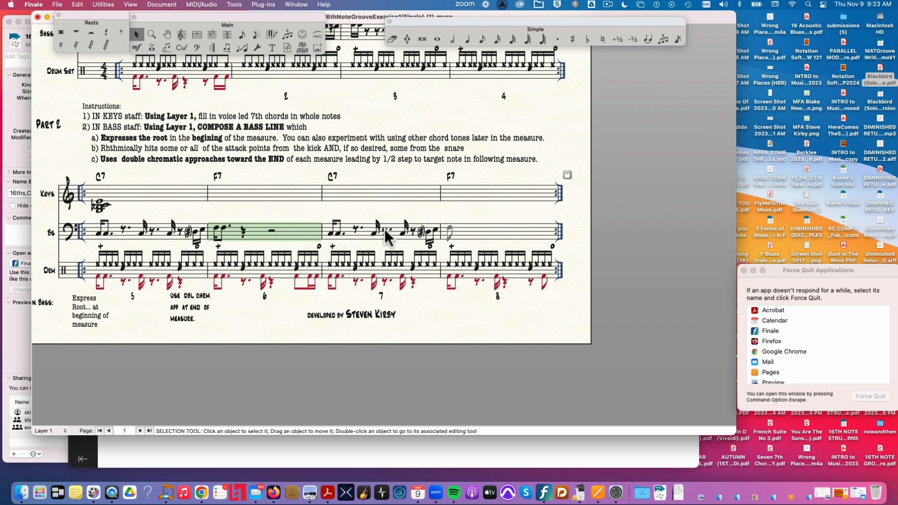
pyautogui.click(484, 234)
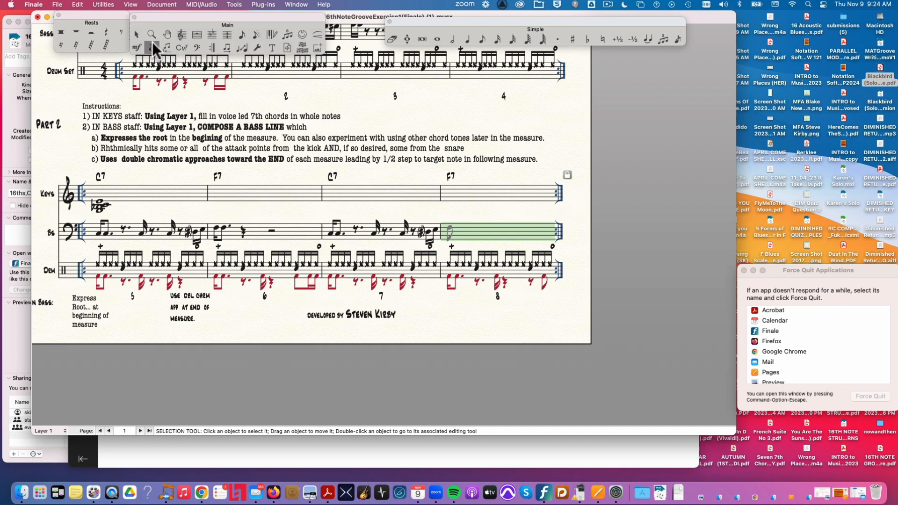
# Add a staccato dot articulation to the second bass note of measure 5.
pyautogui.click(153, 47)
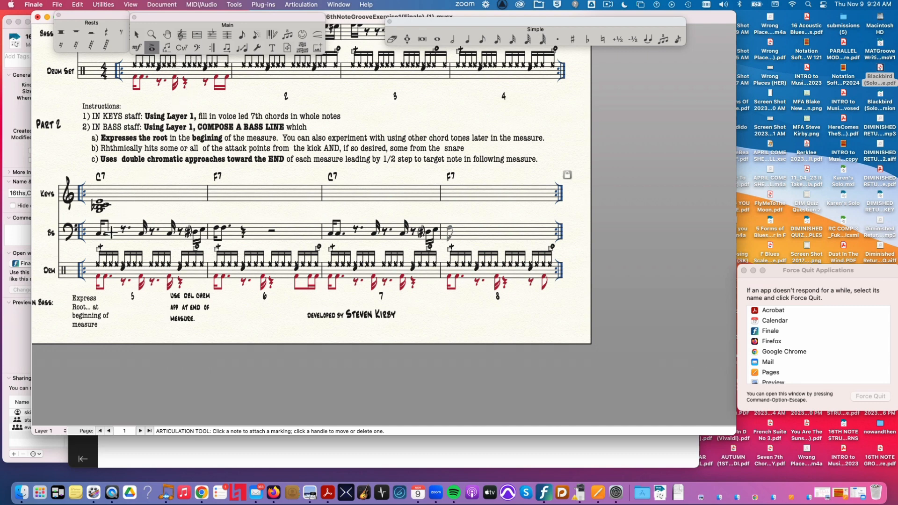
pyautogui.click(101, 225)
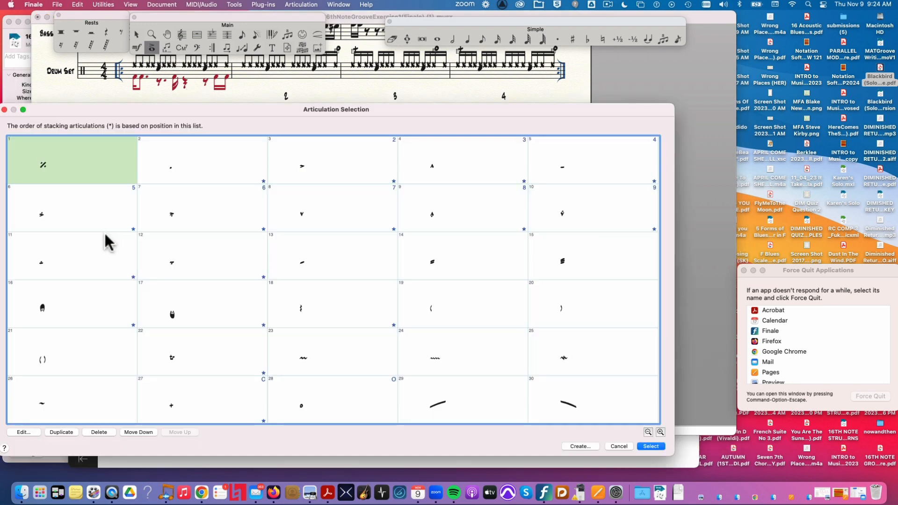
pyautogui.click(183, 168)
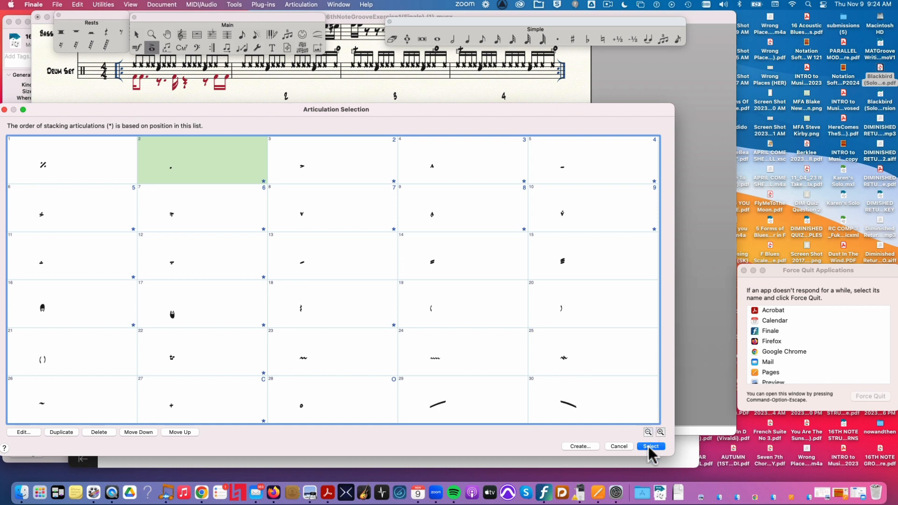
pyautogui.click(624, 441)
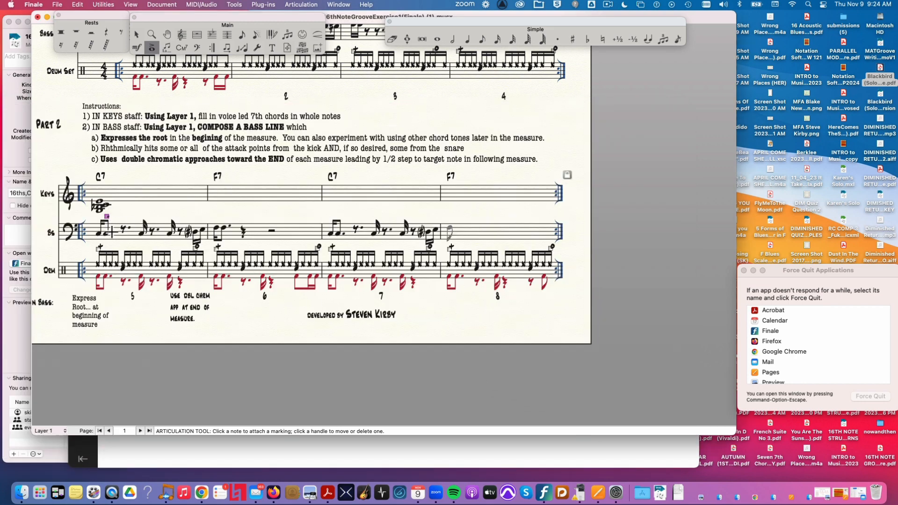
# Play back the groove from measure 5 and add a staccato dot to the second bass note of measure 6.
pyautogui.press('Escape')
pyautogui.click(122, 271)
pyautogui.press('space')
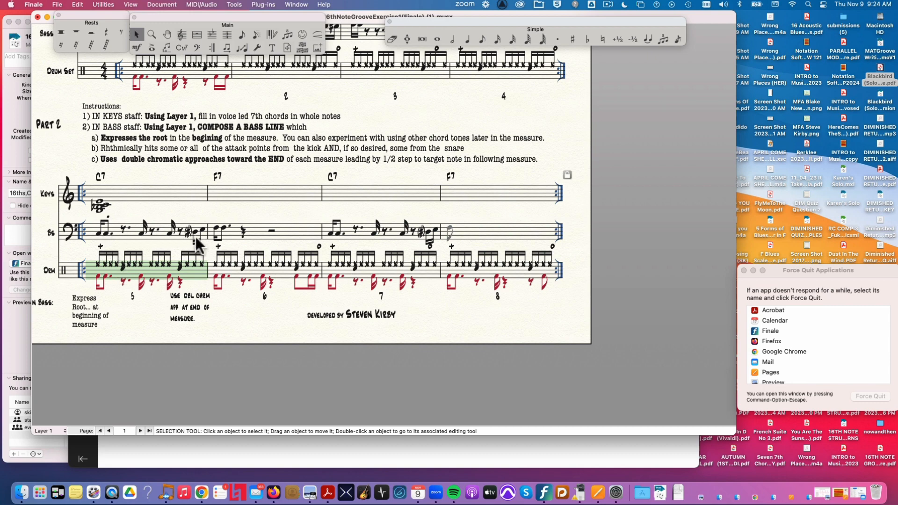
pyautogui.press('space')
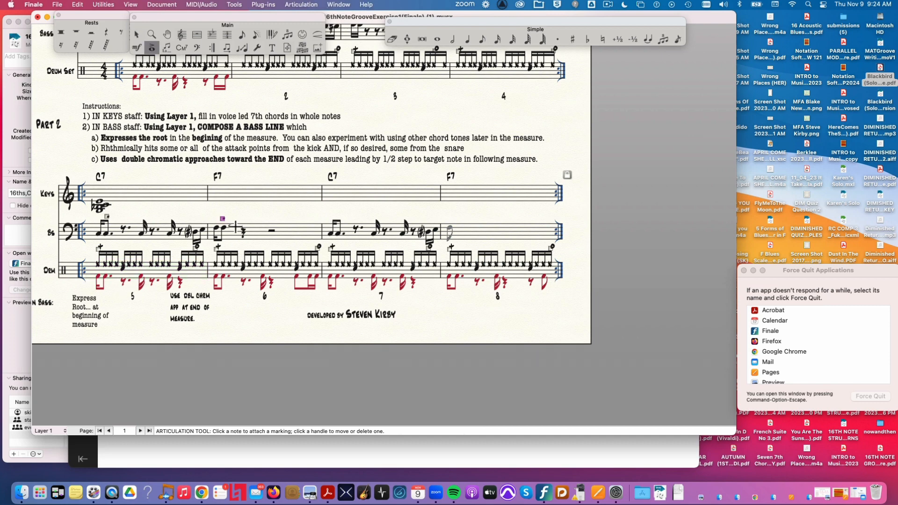
# Review Part 1 and the Part 2 bass line instructions, and save the score.
pyautogui.scroll(5, 235, 226)
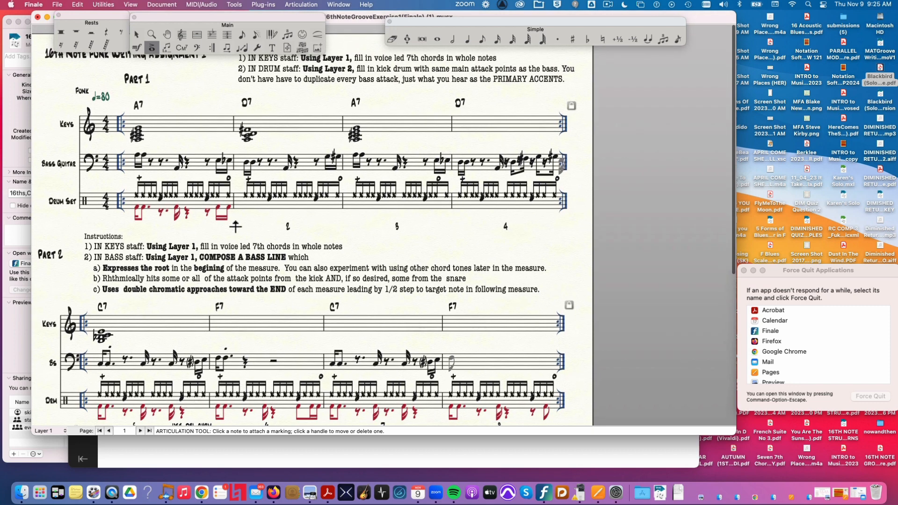
pyautogui.hscroll(-2, 232, 211)
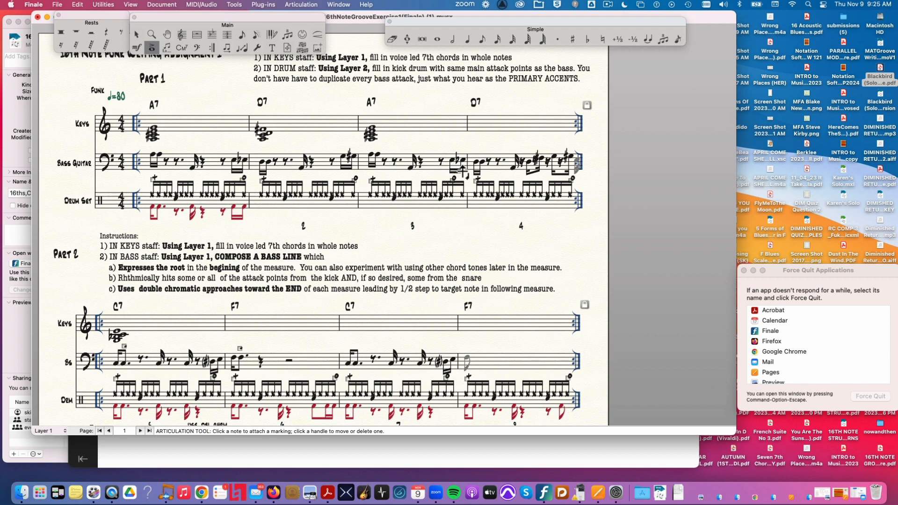
pyautogui.scroll(-3, 421, 197)
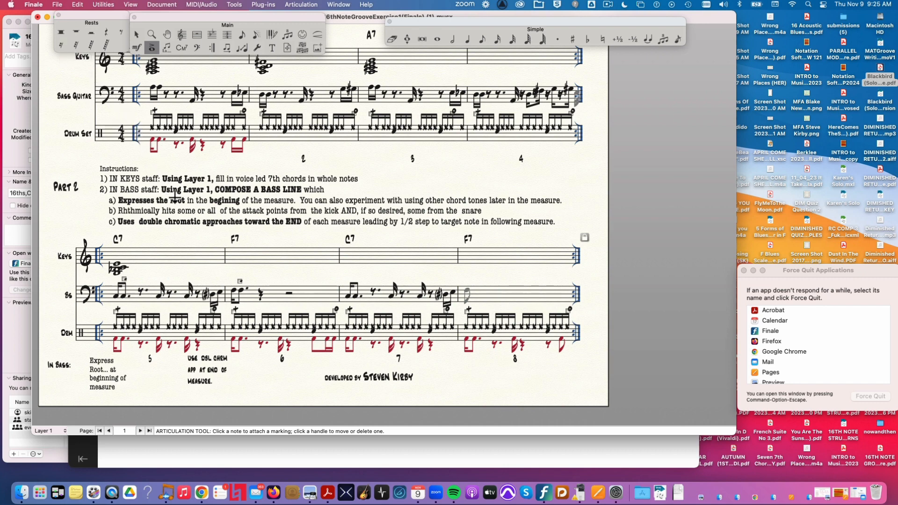
pyautogui.press('super+s')
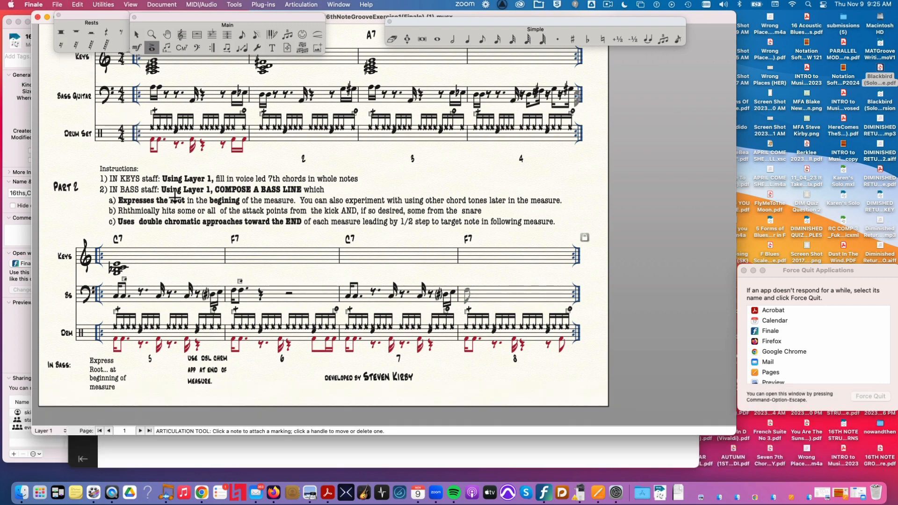